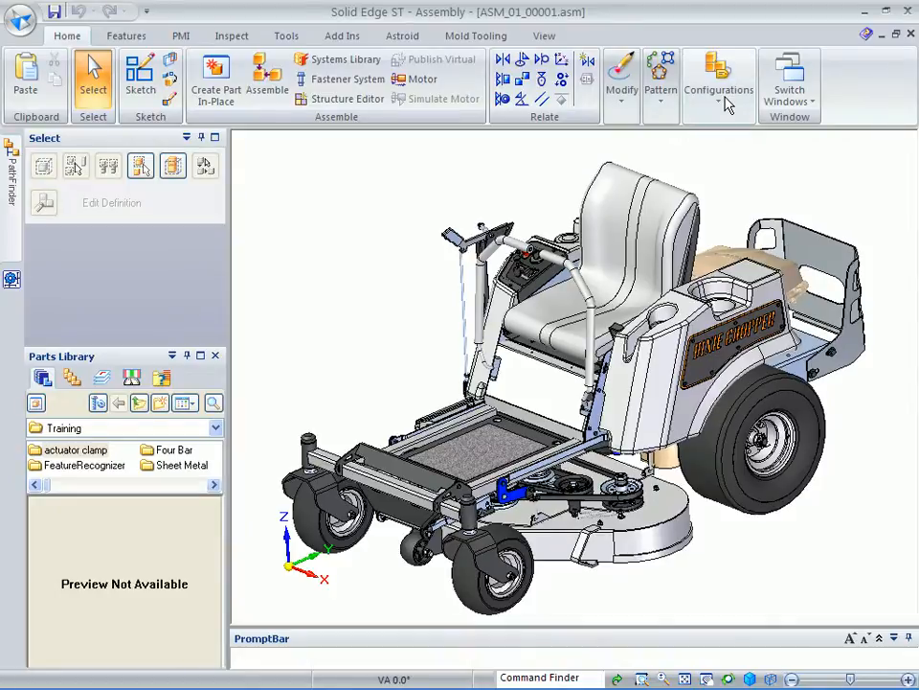
Step: Apply the saved display configuration that shows only the seat and its frame subassembly
{"action": "left_click", "coordinate": [728, 98]}
{"action": "left_click", "coordinate": [795, 142]}
{"action": "left_click_drag", "start_coordinate": [811, 208], "coordinate": [814, 244]}
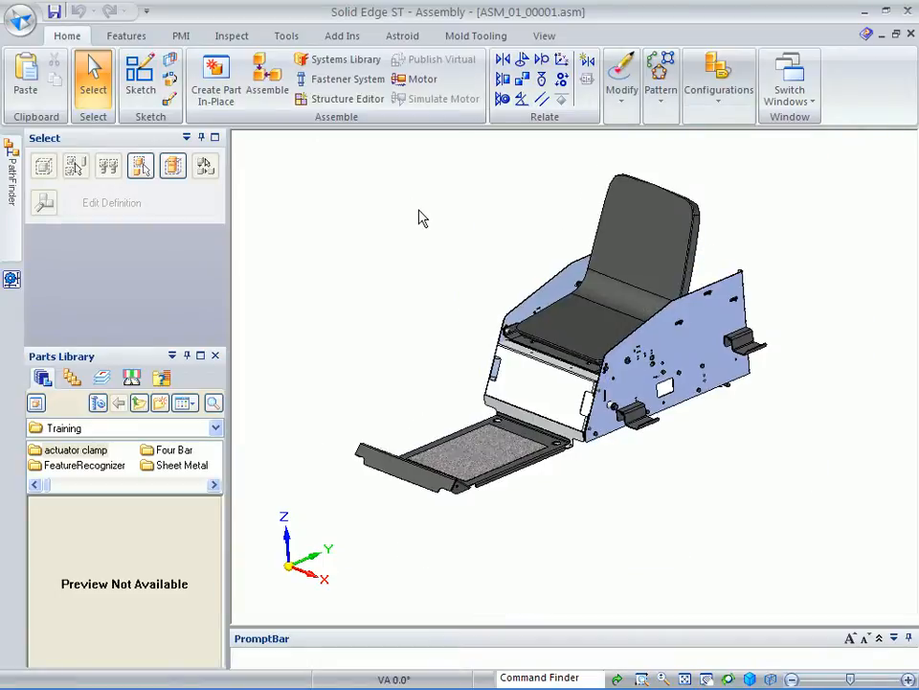
Step: Open PAR_04_00121_B.par within ASM_02_00044_B.asm for in-place editing and check its curves against the surrounding assembly
{"action": "left_click", "coordinate": [12, 167]}
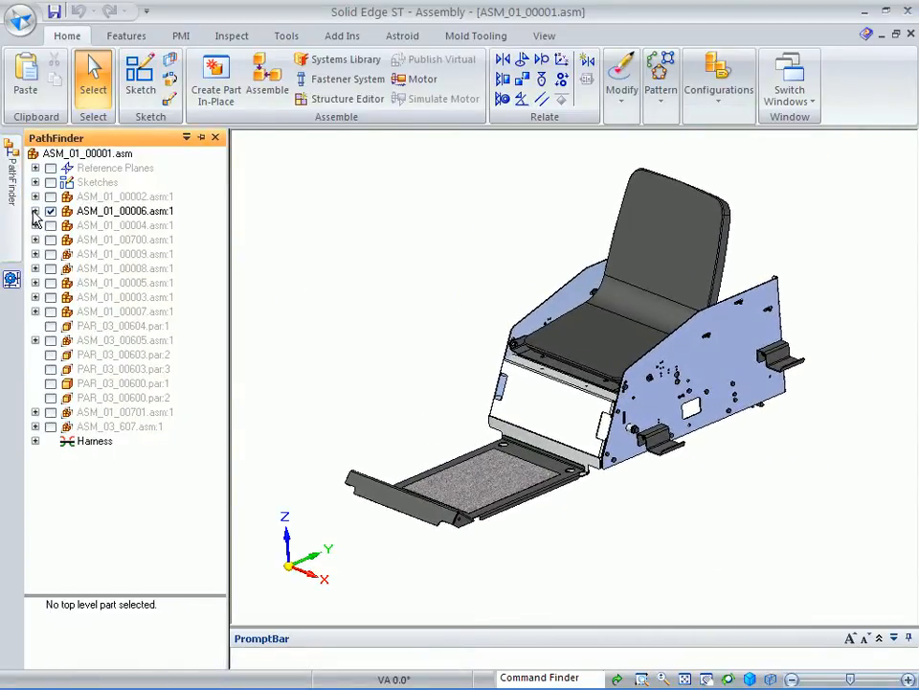
{"action": "left_click_drag", "start_coordinate": [219, 227], "coordinate": [221, 536]}
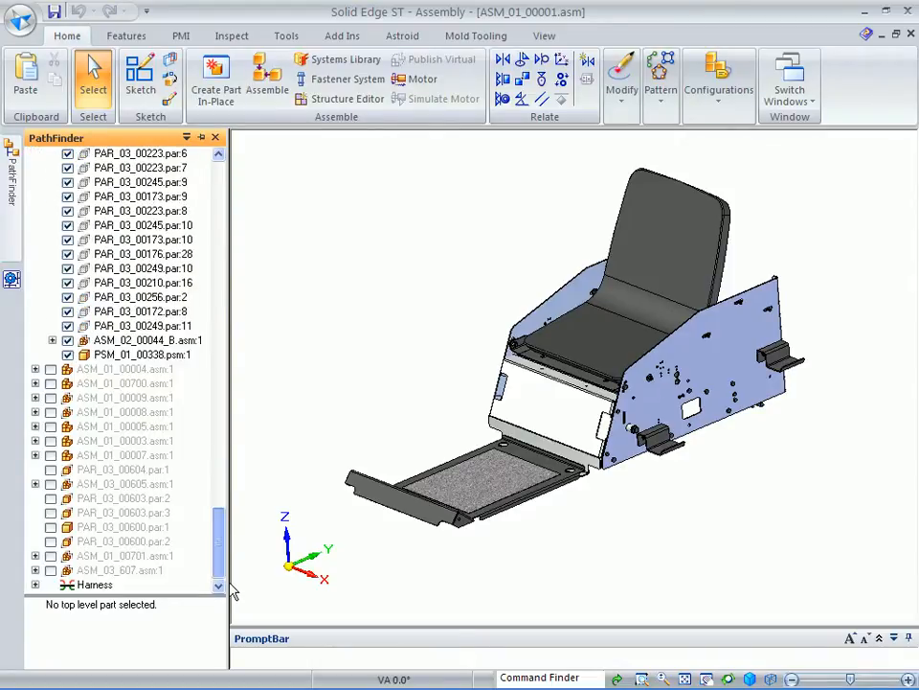
{"action": "left_click", "coordinate": [51, 340]}
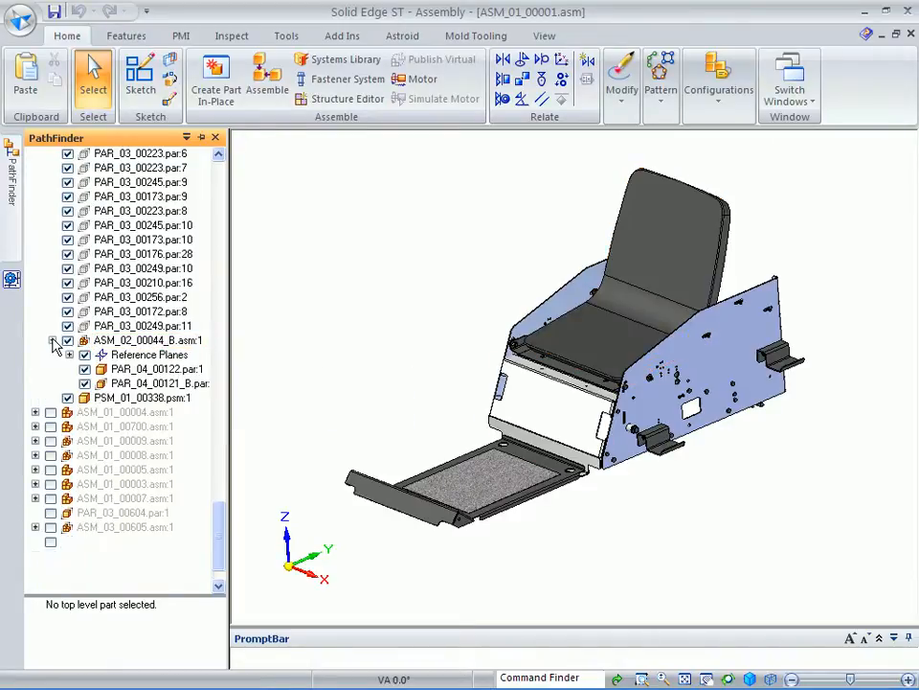
{"action": "double_click", "coordinate": [163, 383]}
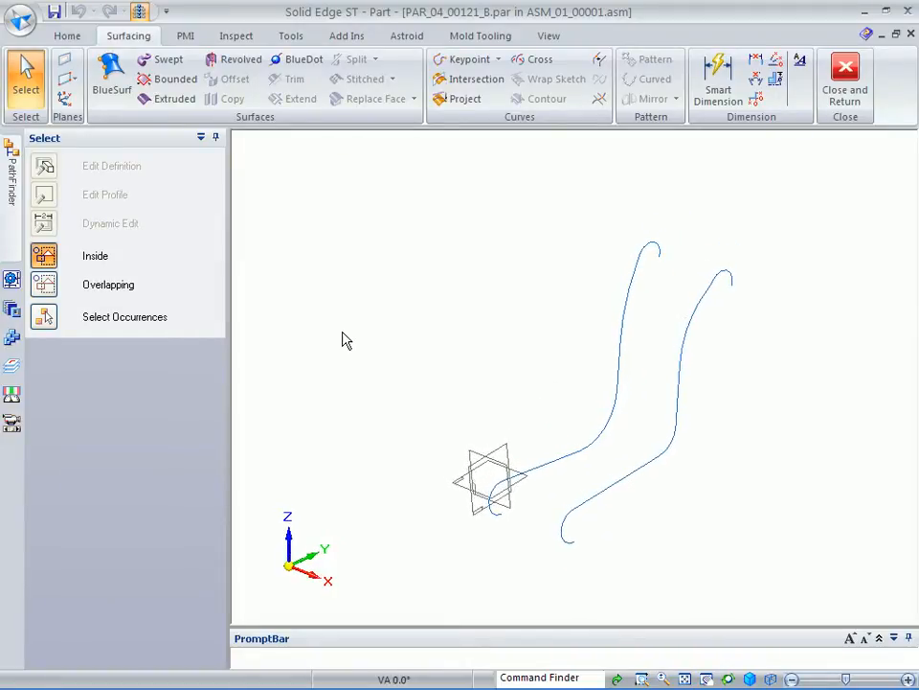
{"action": "left_click", "coordinate": [137, 14]}
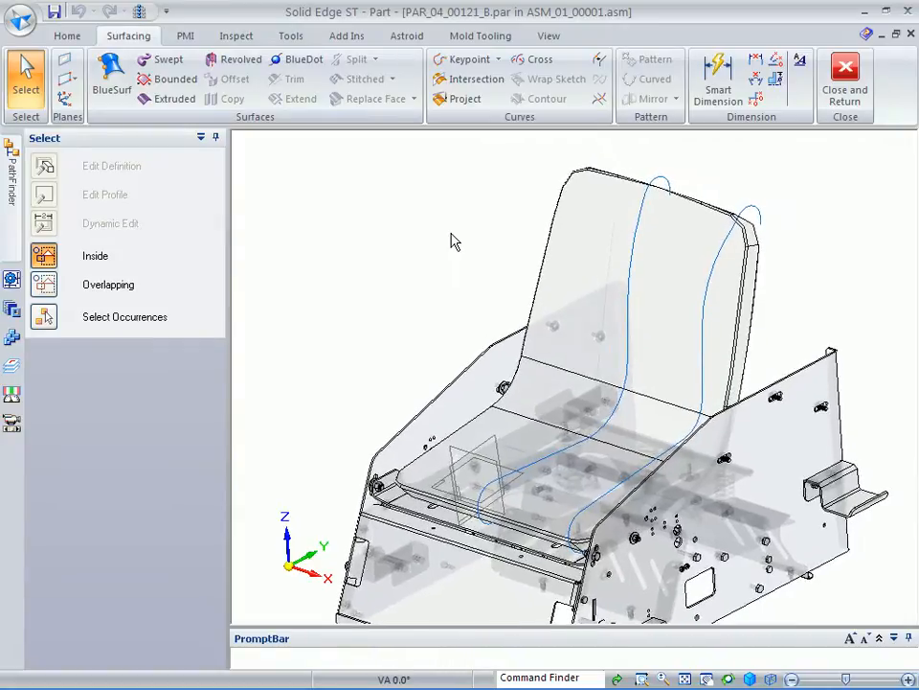
{"action": "left_click", "coordinate": [140, 13]}
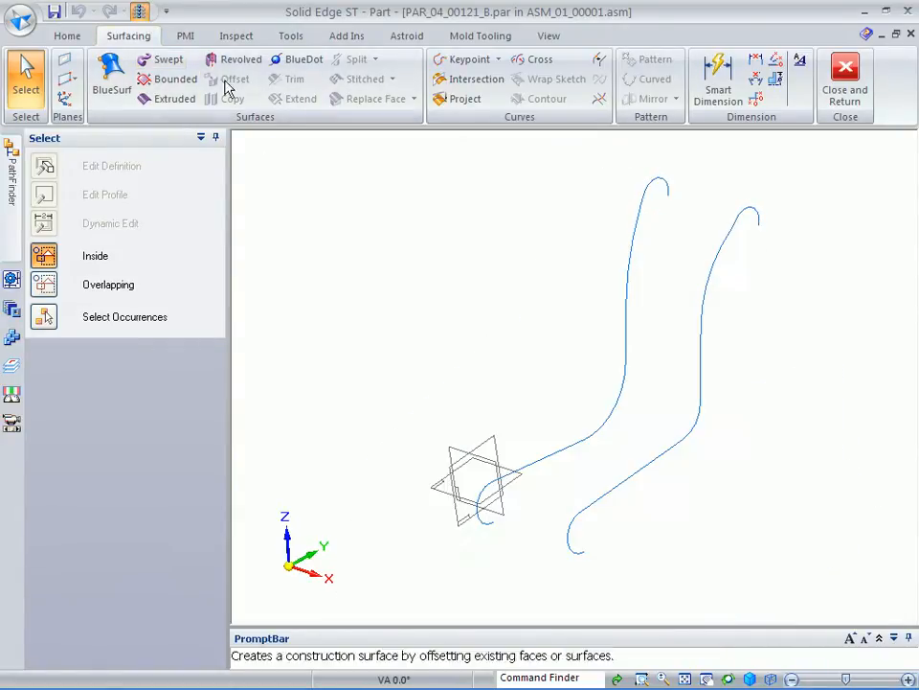
Step: Create a BlueSurf surface between the two seat profile curves and hide Sketch 2 and Sketch 5
{"action": "left_click", "coordinate": [111, 80]}
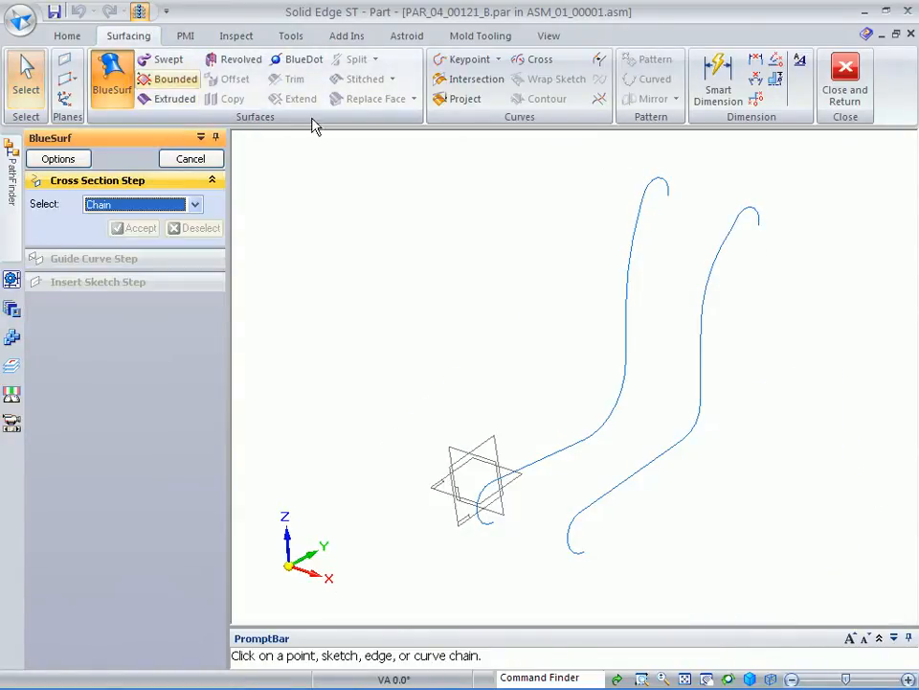
{"action": "left_click", "coordinate": [758, 222]}
{"action": "right_click", "coordinate": [711, 189]}
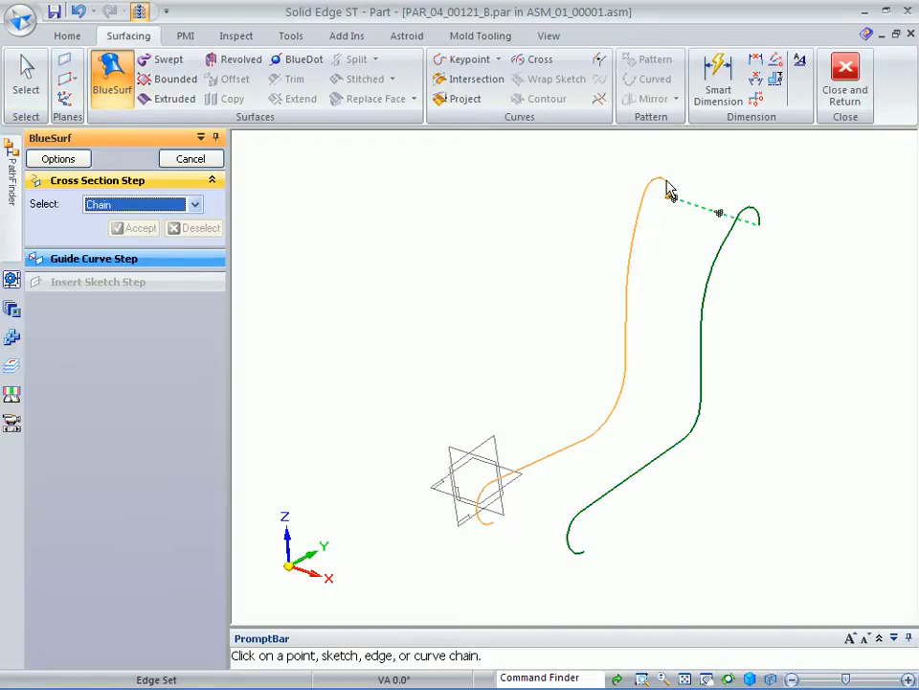
{"action": "left_click", "coordinate": [667, 192]}
{"action": "right_click", "coordinate": [708, 173]}
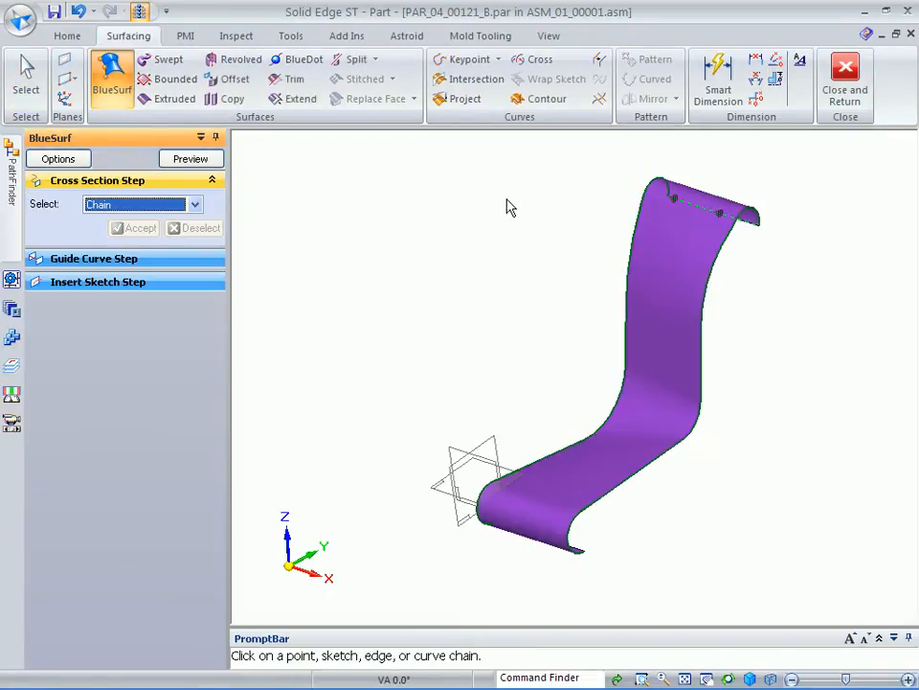
{"action": "right_click", "coordinate": [508, 207]}
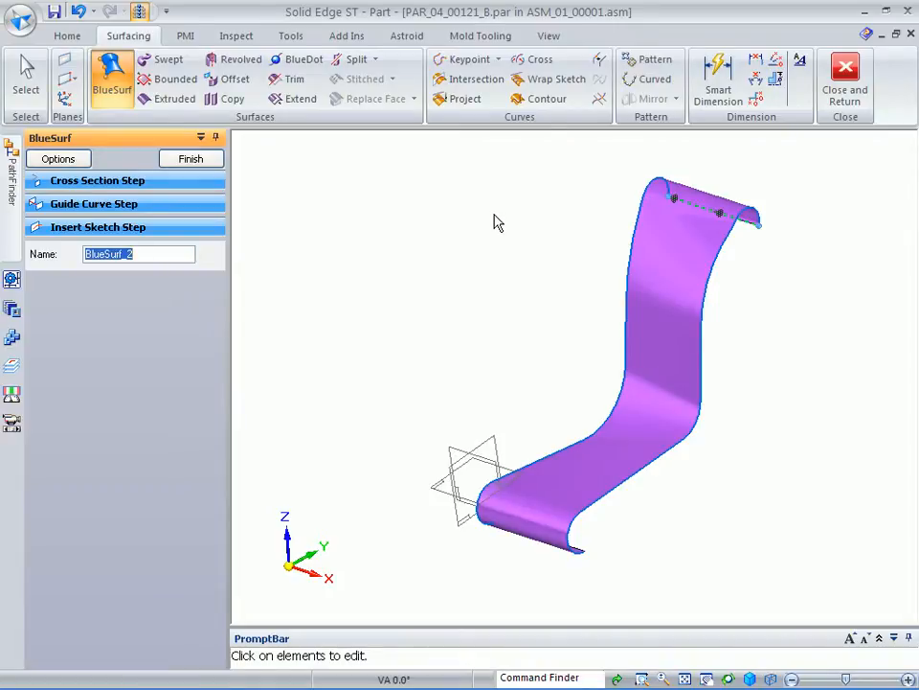
{"action": "right_click", "coordinate": [498, 222]}
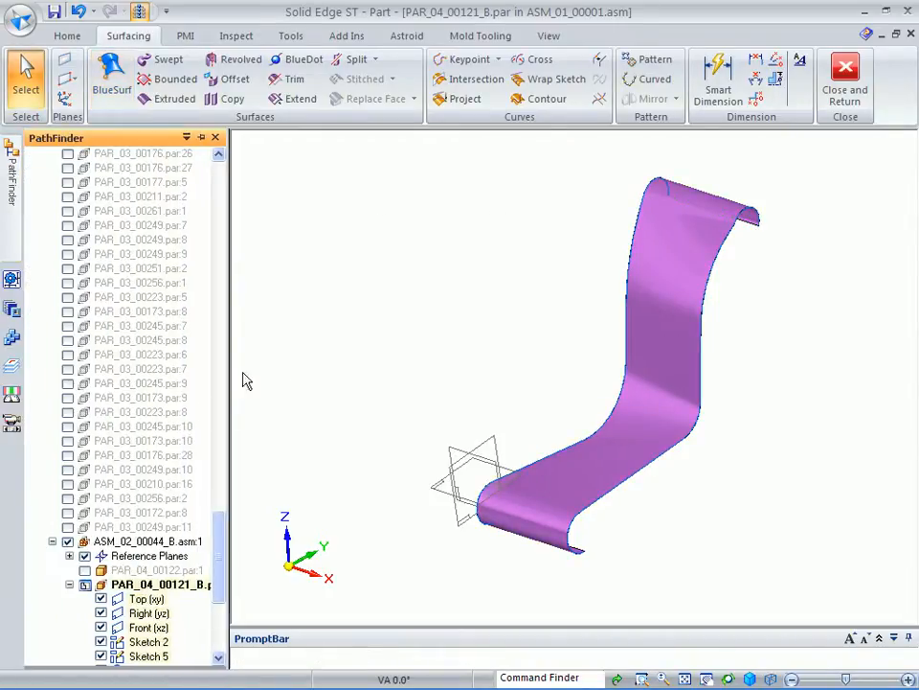
{"action": "left_click_drag", "start_coordinate": [217, 554], "coordinate": [230, 603]}
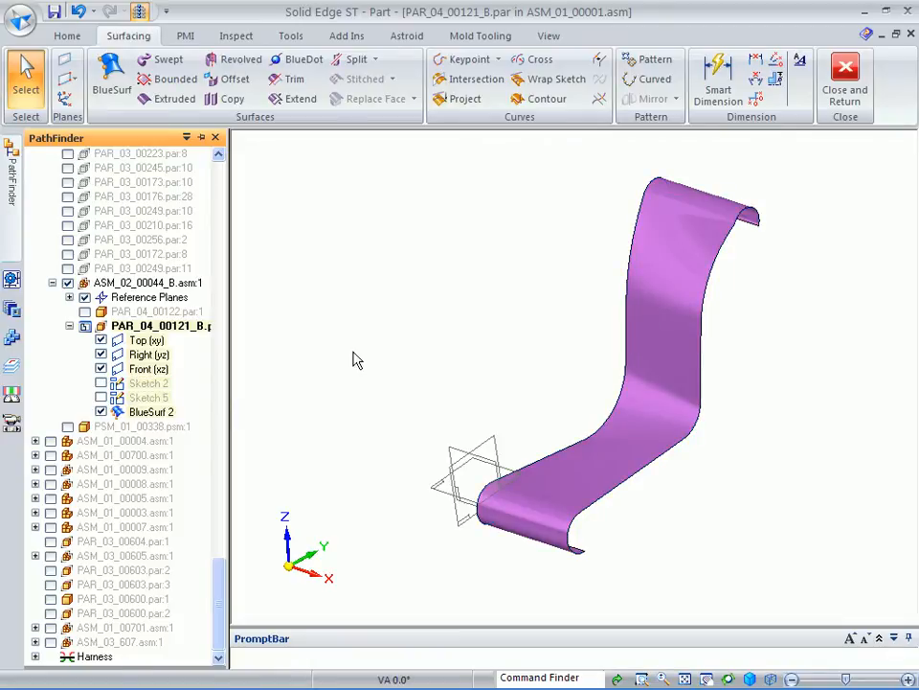
{"action": "left_click", "coordinate": [397, 222]}
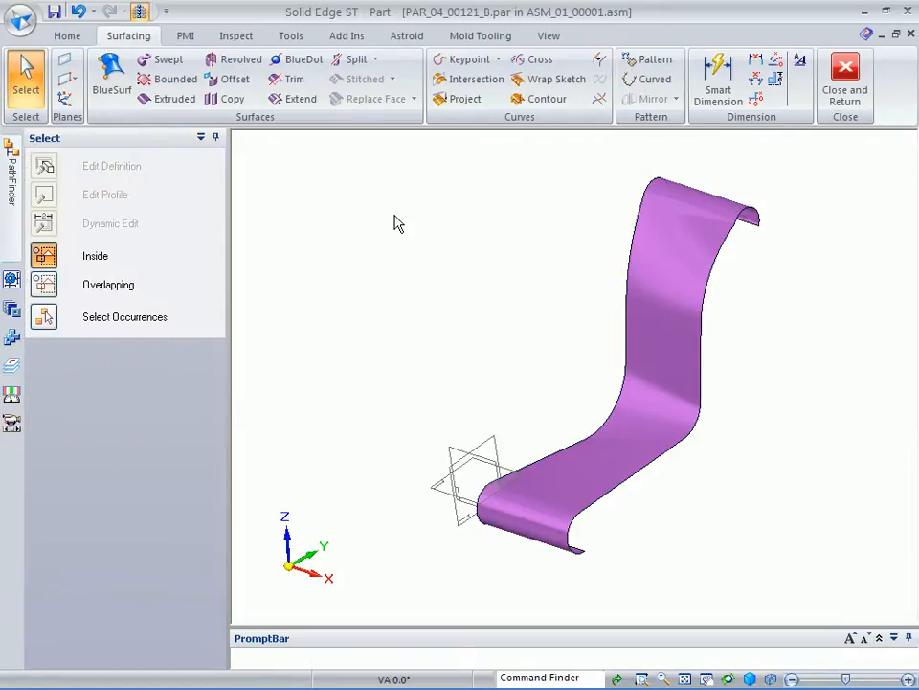
Step: Mirror-copy the BlueSurf surface body about the vertical reference plane at the seat's centre
{"action": "left_click", "coordinate": [677, 98]}
{"action": "left_click", "coordinate": [682, 141]}
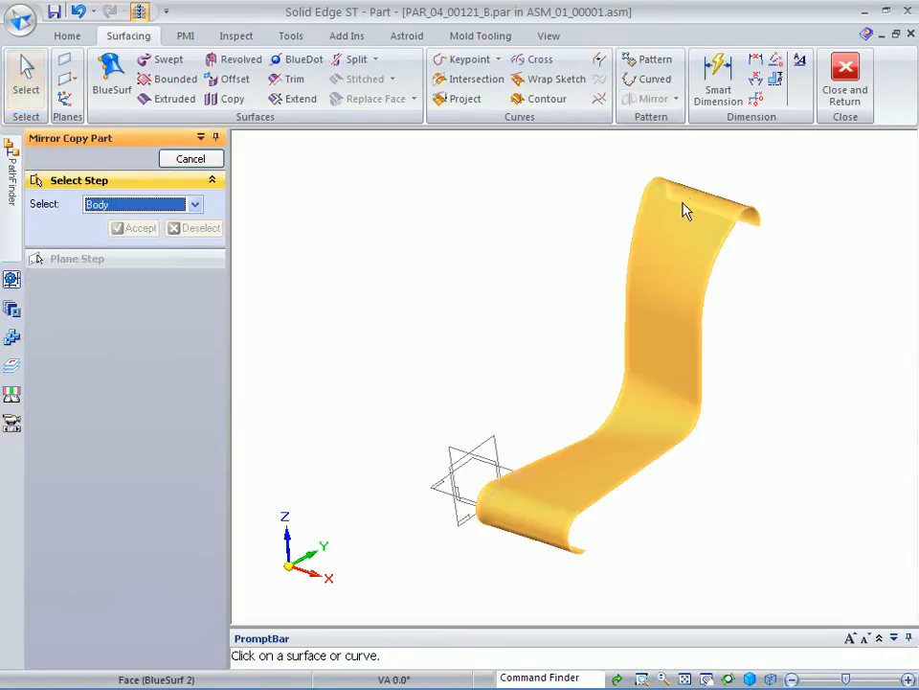
{"action": "left_click", "coordinate": [684, 205]}
{"action": "right_click", "coordinate": [508, 358]}
{"action": "left_click", "coordinate": [497, 445]}
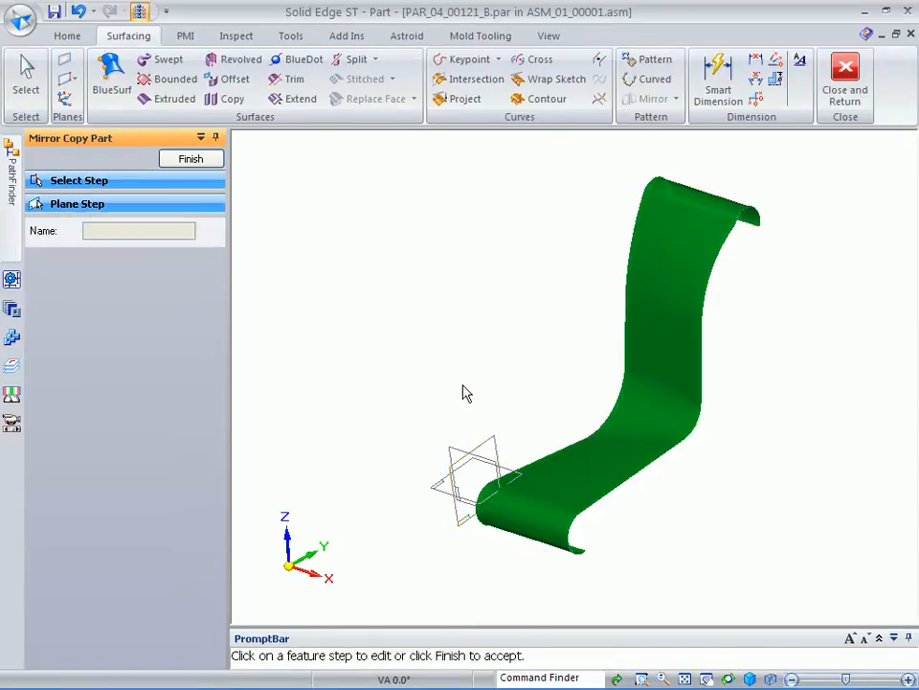
{"action": "right_click", "coordinate": [396, 301]}
{"action": "key", "text": "Escape"}
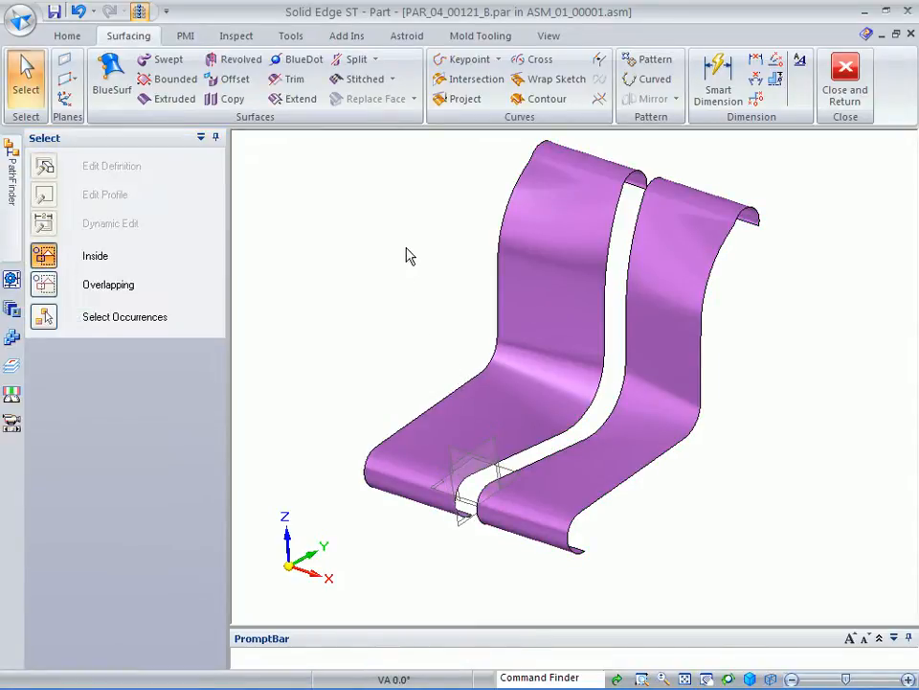
Step: Bridge the gap between the two seat surfaces with a BlueSurf using their facing inner edges as cross sections
{"action": "left_click", "coordinate": [111, 75]}
{"action": "scroll", "coordinate": [599, 149], "scroll_direction": "up", "scroll_amount": 3}
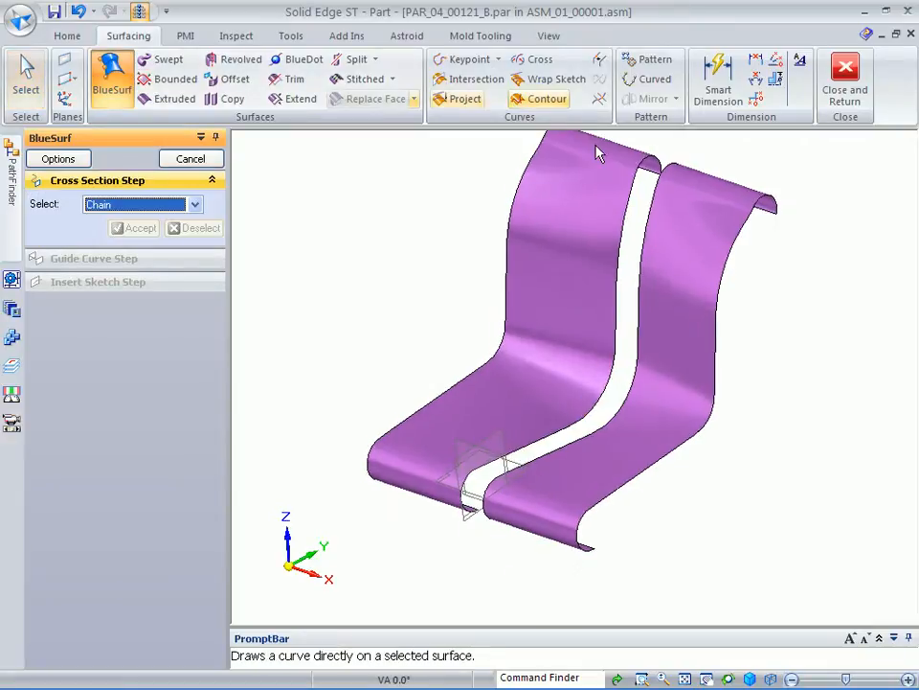
{"action": "left_click", "coordinate": [643, 209]}
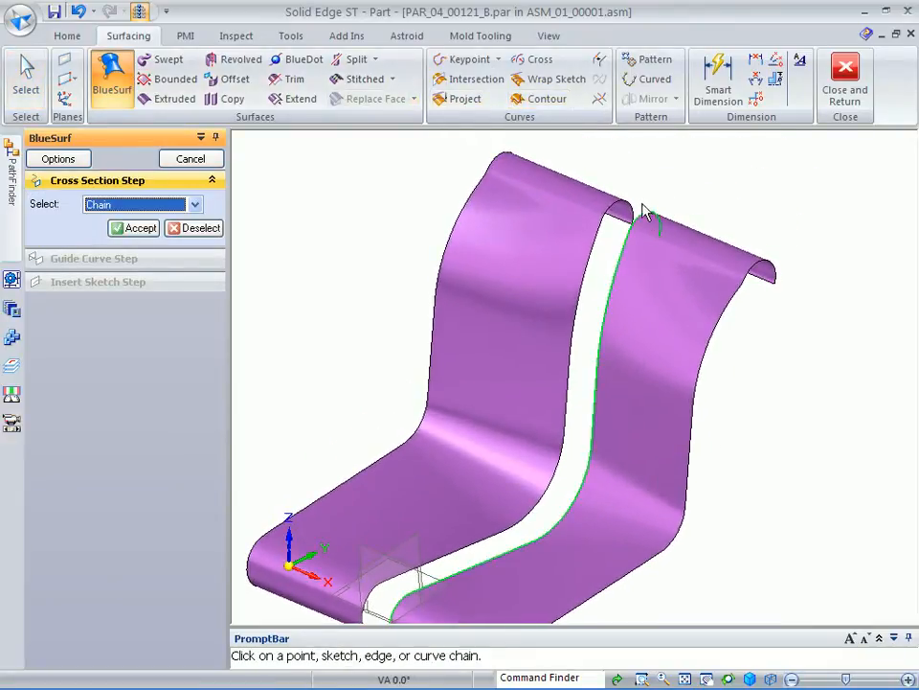
{"action": "right_click", "coordinate": [634, 205]}
{"action": "left_click", "coordinate": [633, 203]}
{"action": "right_click", "coordinate": [636, 196]}
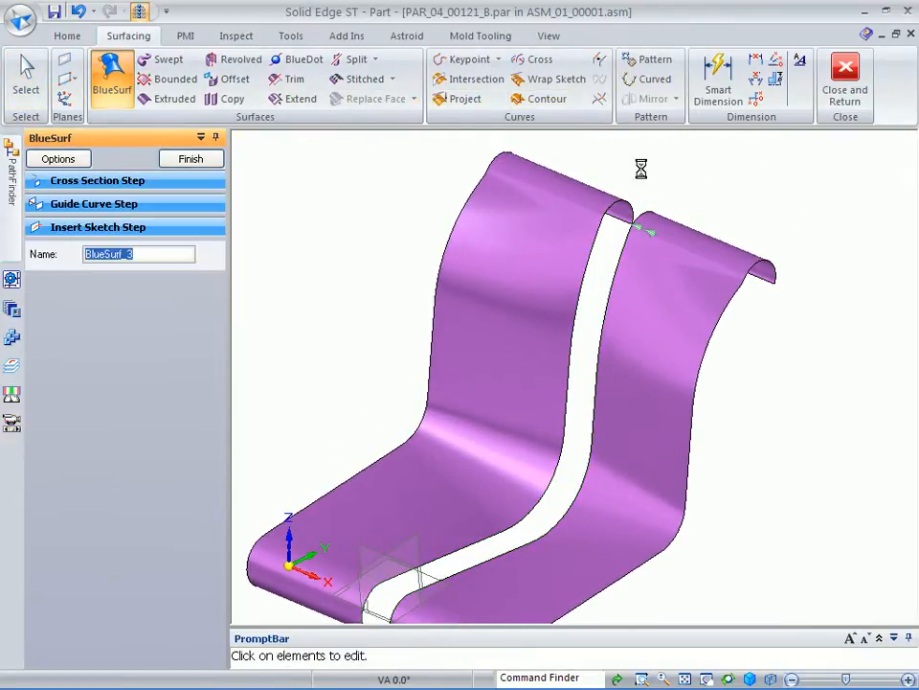
Step: Set the bridging BlueSurf's start and end sections to Curvature continuous and finish the surface
{"action": "mouse_move", "coordinate": [445, 232]}
{"action": "middle_mouse_down"}
{"action": "mouse_move", "coordinate": [459, 239]}
{"action": "mouse_move", "coordinate": [408, 273]}
{"action": "middle_mouse_up"}
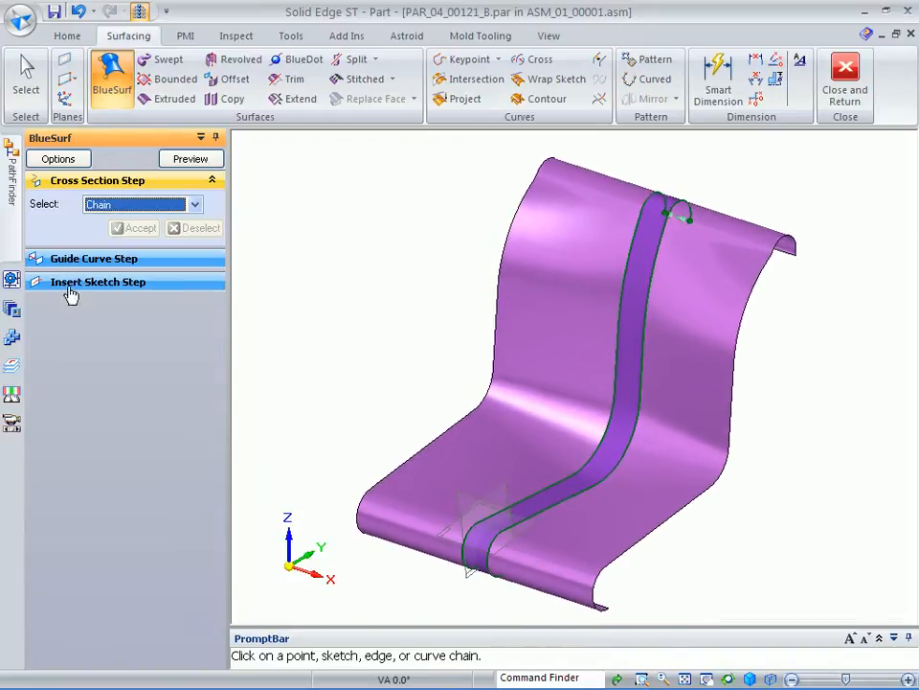
{"action": "left_click", "coordinate": [57, 159]}
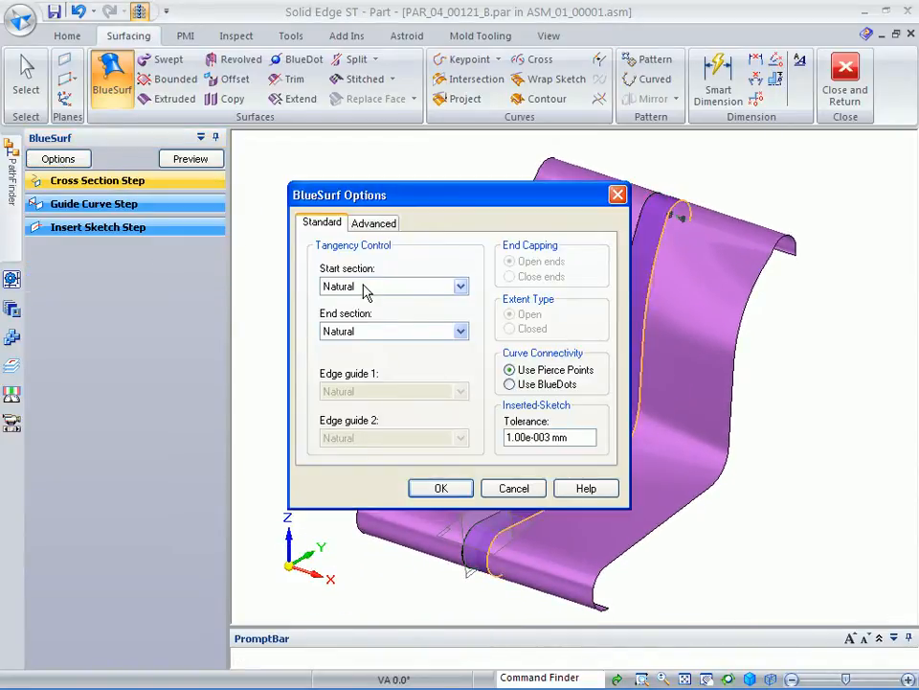
{"action": "left_click", "coordinate": [365, 288]}
{"action": "left_click", "coordinate": [365, 350]}
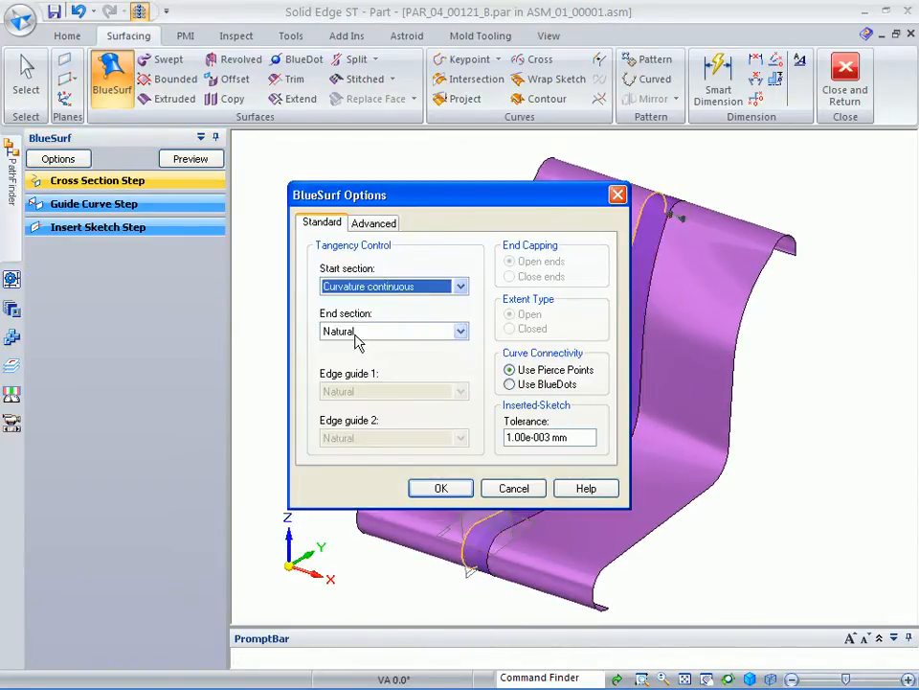
{"action": "left_click", "coordinate": [356, 343]}
{"action": "left_click", "coordinate": [367, 392]}
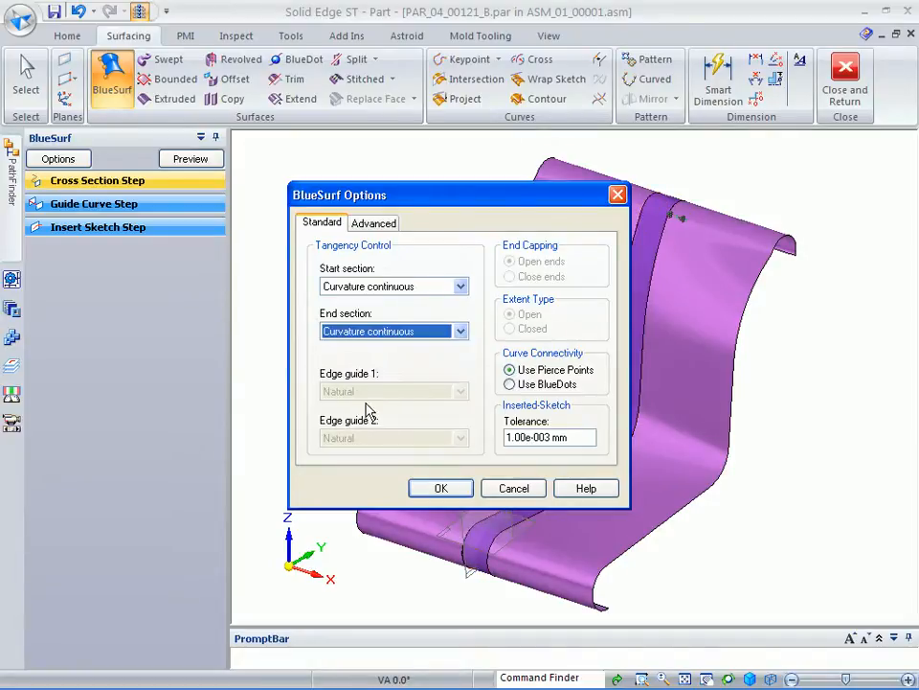
{"action": "left_click", "coordinate": [441, 490]}
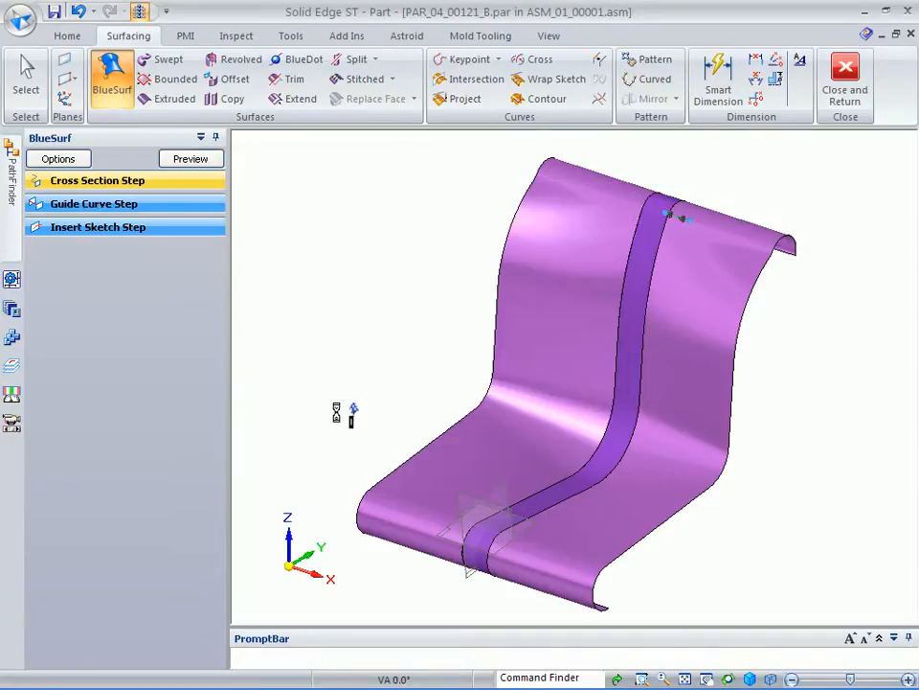
{"action": "right_click", "coordinate": [359, 280]}
{"action": "key", "text": "Escape"}
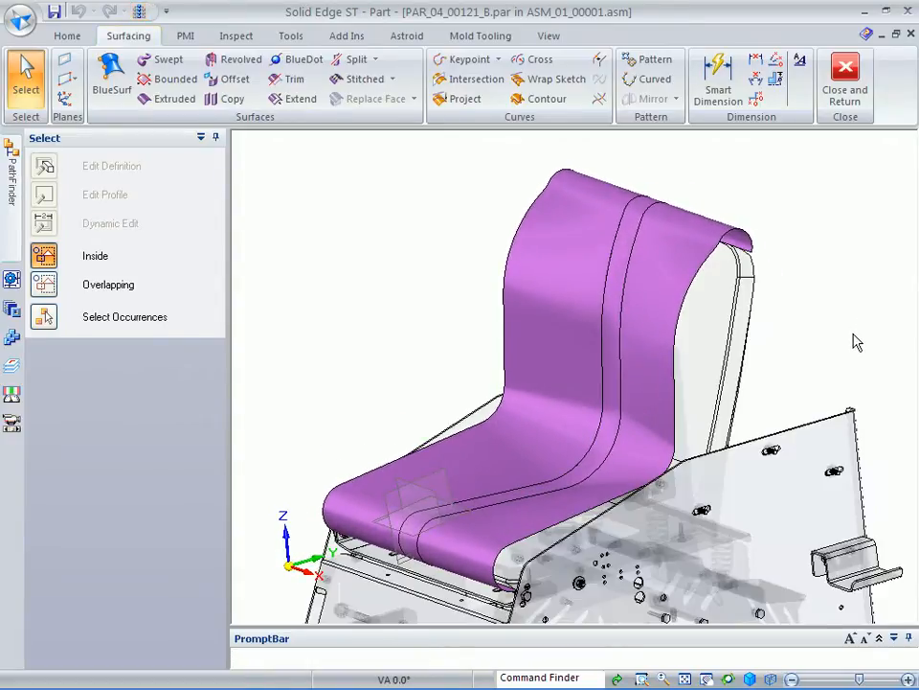
Step: Inter-part copy the curved lower rear face of the underlying seat part into the current part
{"action": "left_click", "coordinate": [64, 36]}
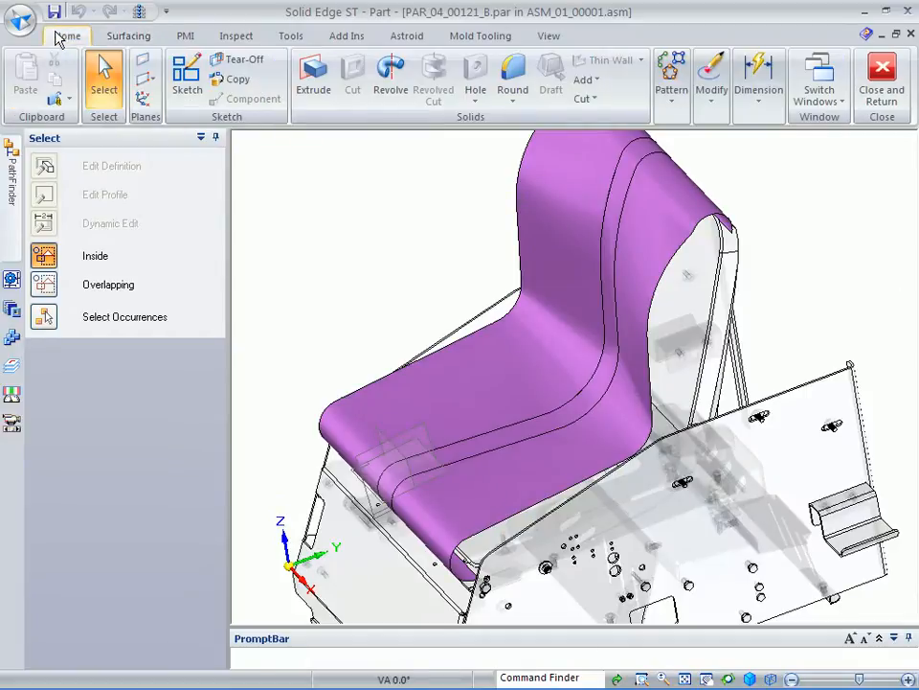
{"action": "left_click", "coordinate": [69, 98]}
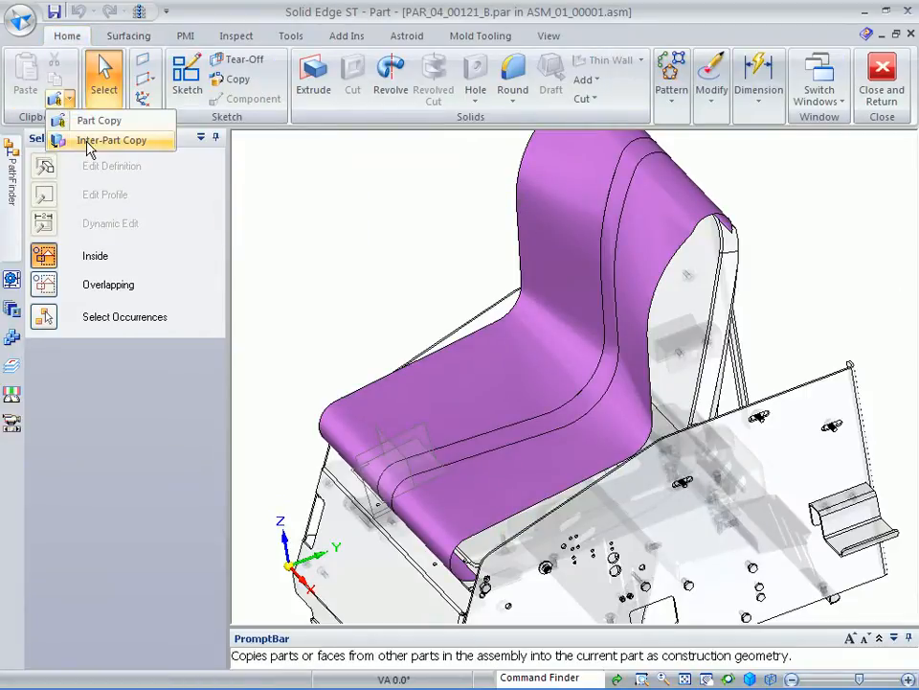
{"action": "left_click", "coordinate": [96, 139]}
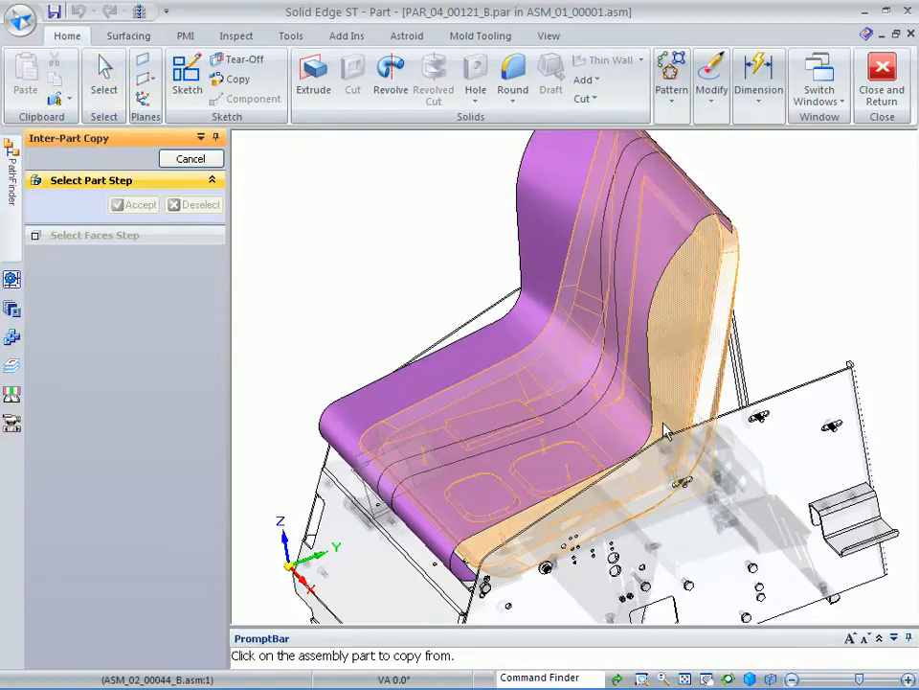
{"action": "left_click", "coordinate": [668, 424]}
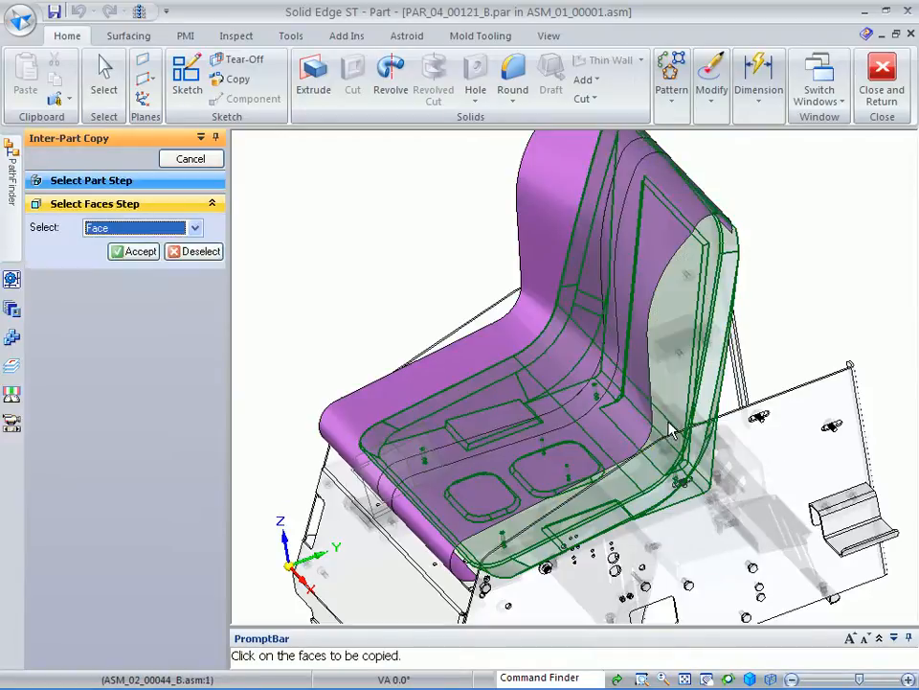
{"action": "left_click", "coordinate": [662, 424]}
{"action": "right_click", "coordinate": [853, 304]}
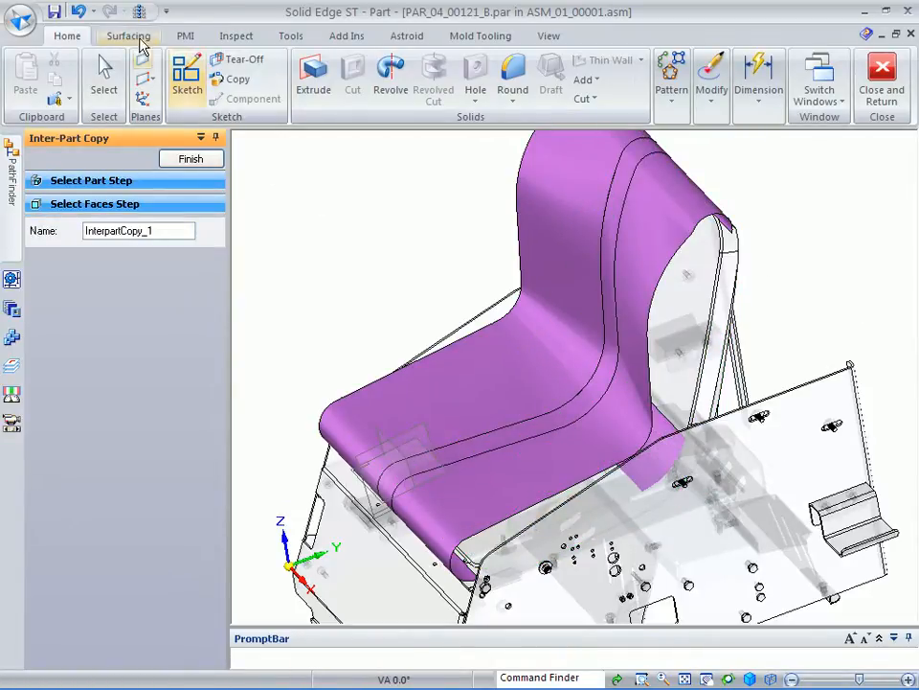
Step: Hide the surrounding assembly and create a BlueSurf from the copied face's upper edge to the backrest's top rear edge
{"action": "left_click", "coordinate": [139, 11]}
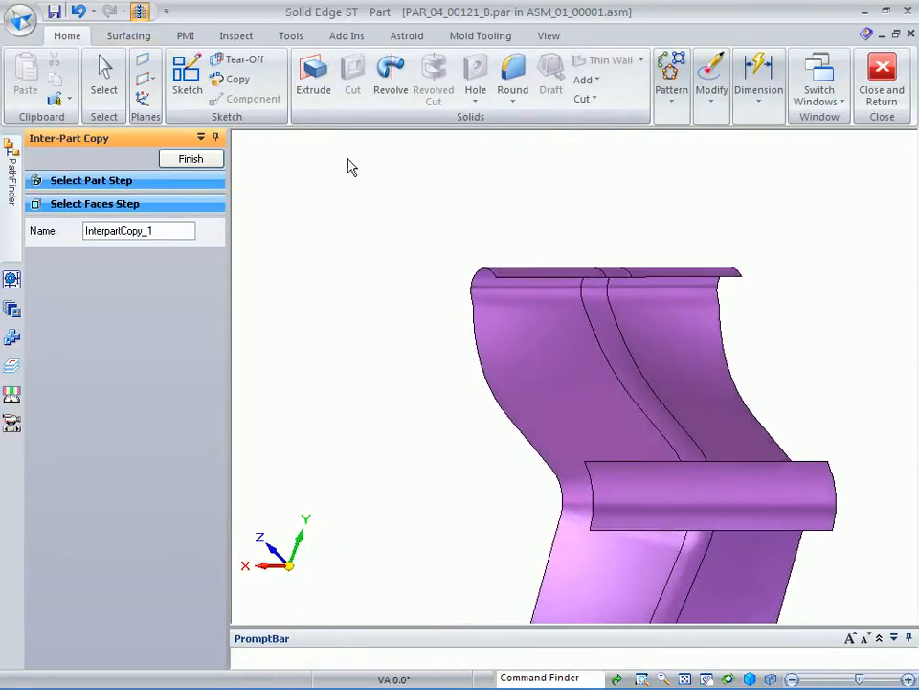
{"action": "left_click", "coordinate": [125, 37]}
{"action": "left_click", "coordinate": [113, 81]}
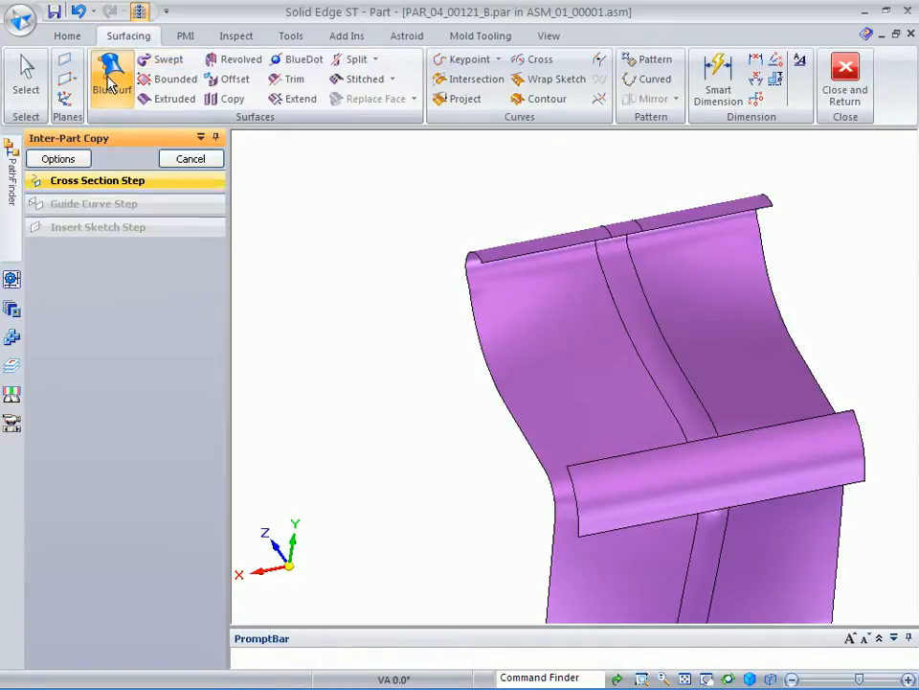
{"action": "left_click", "coordinate": [565, 462]}
{"action": "right_click", "coordinate": [450, 342]}
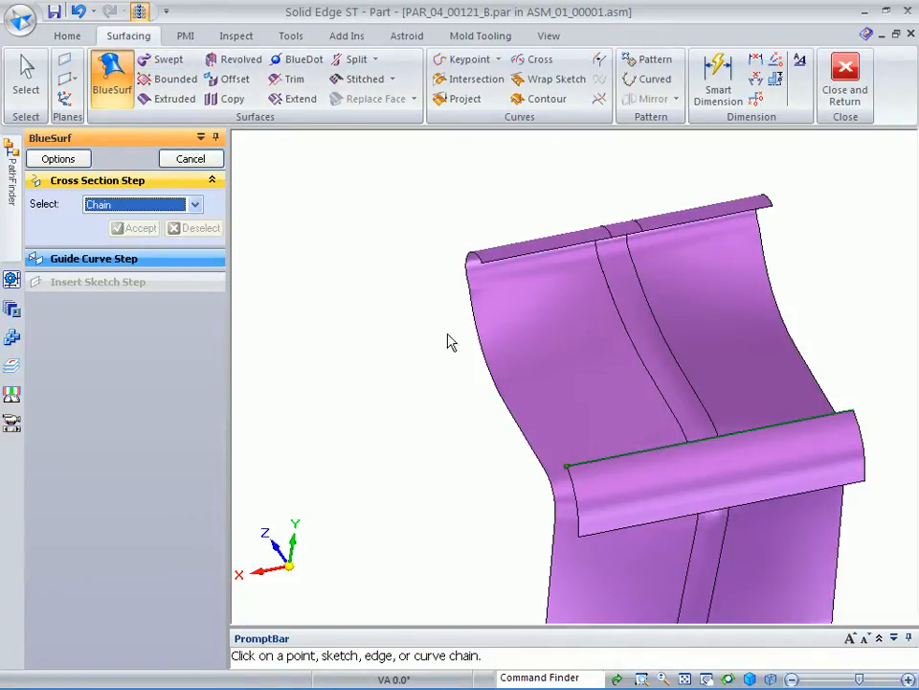
{"action": "left_click", "coordinate": [508, 255]}
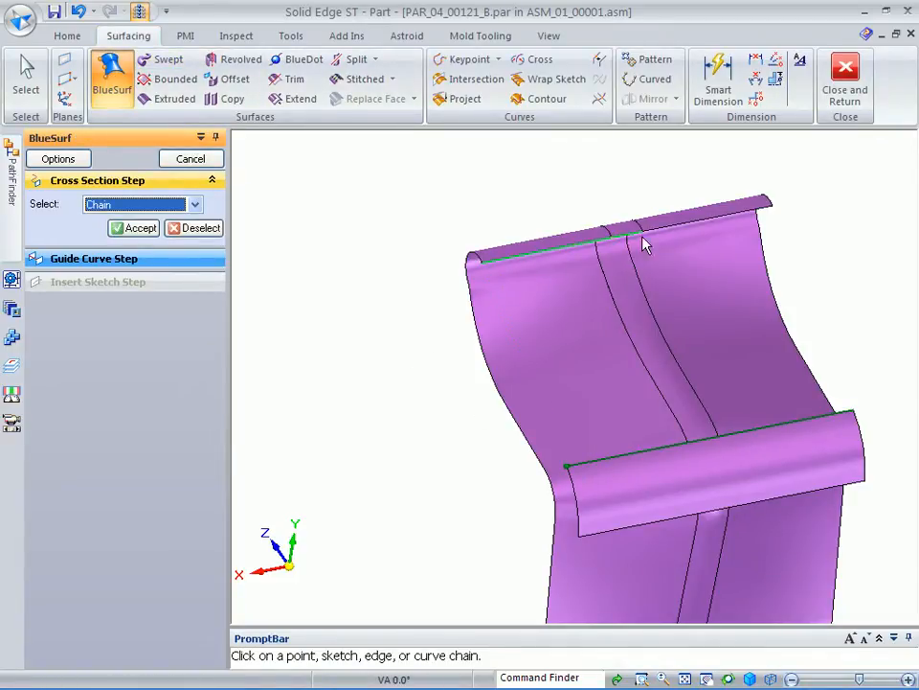
{"action": "right_click", "coordinate": [830, 246]}
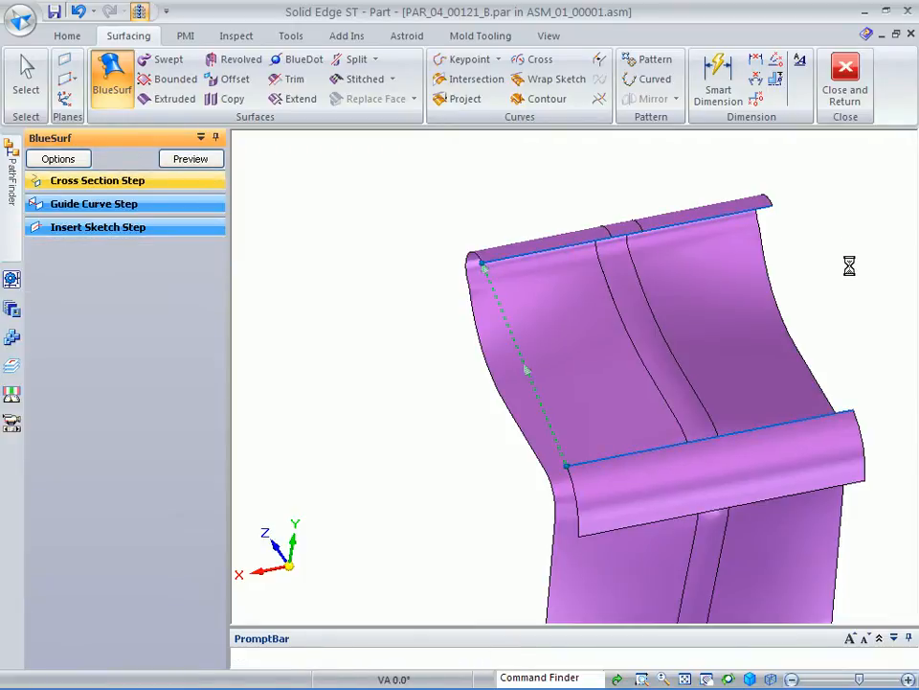
{"action": "right_click", "coordinate": [857, 281]}
Step: Create a BlueSurf between the copied face's lower edge and the seat's front underside edge to close the bottom
{"action": "middle_click_drag", "start_coordinate": [848, 289], "coordinate": [617, 467]}
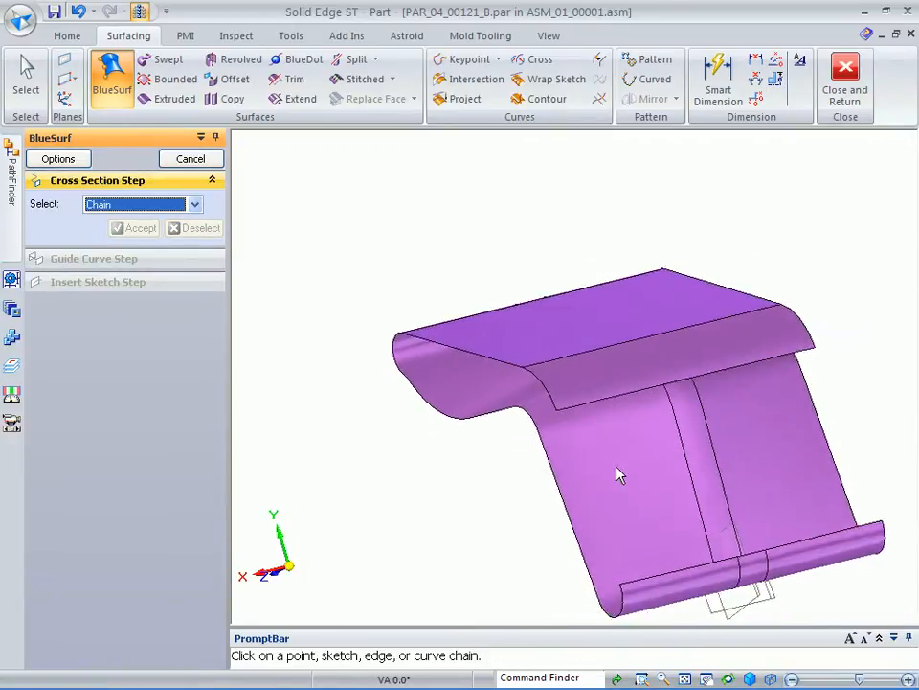
{"action": "left_click", "coordinate": [577, 372]}
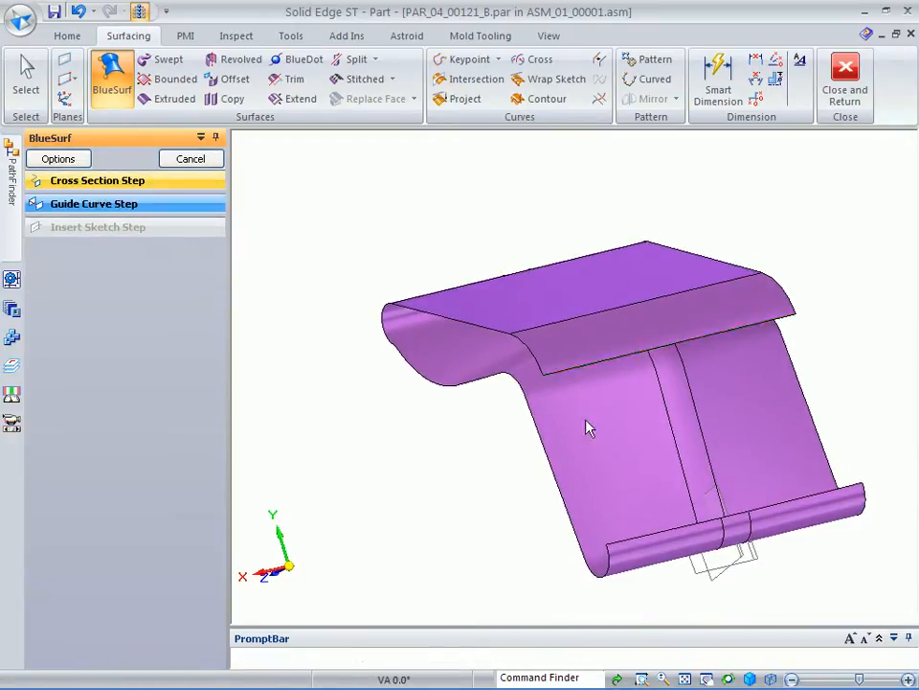
{"action": "left_click", "coordinate": [651, 543]}
{"action": "left_click", "coordinate": [771, 507]}
{"action": "right_click", "coordinate": [831, 440]}
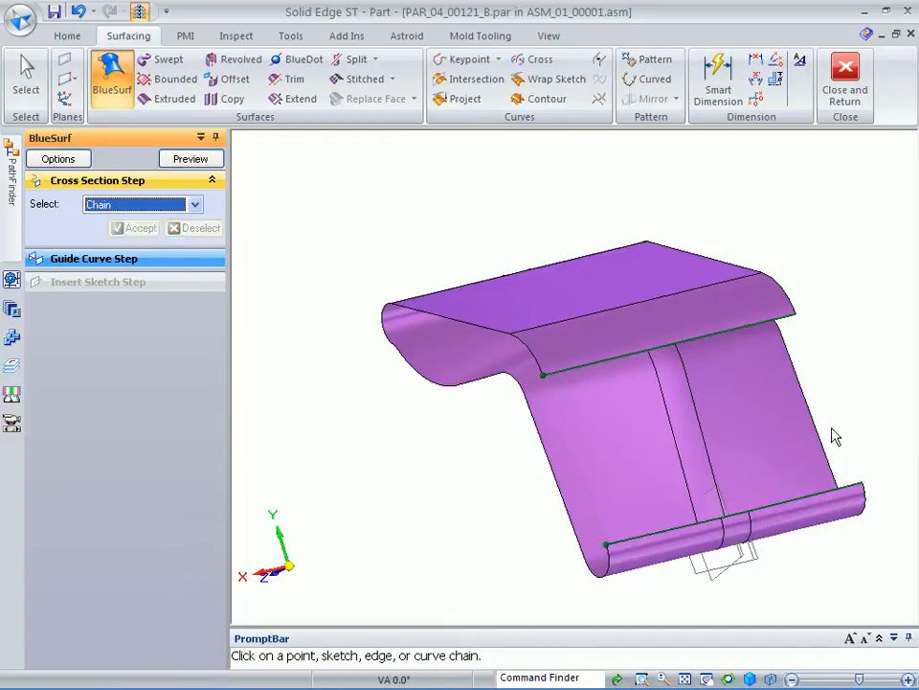
{"action": "right_click", "coordinate": [860, 362]}
{"action": "right_click", "coordinate": [866, 348]}
{"action": "middle_click_drag", "start_coordinate": [867, 339], "coordinate": [802, 248]}
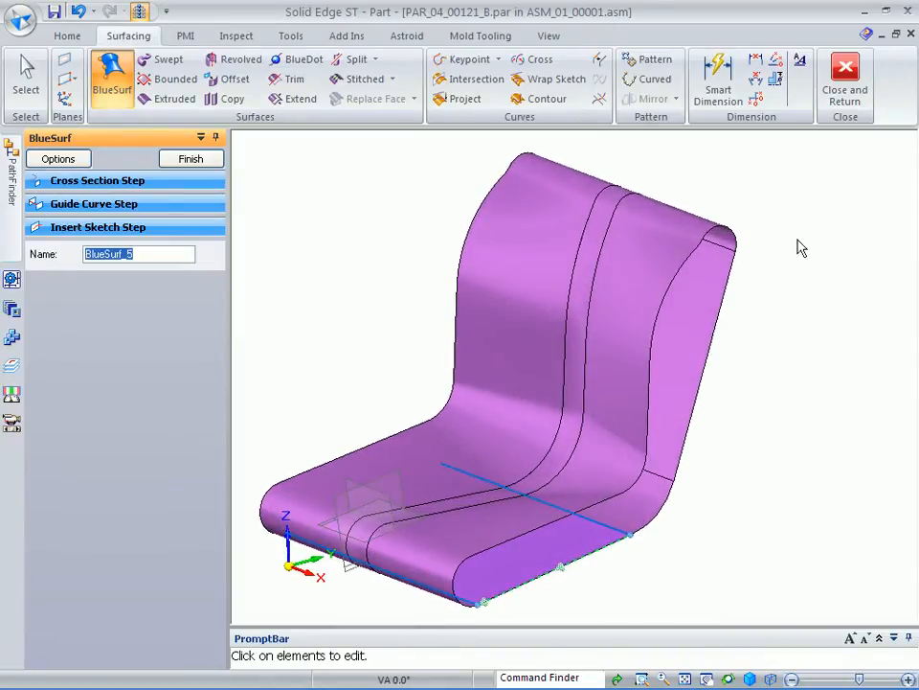
{"action": "right_click", "coordinate": [737, 247]}
Step: Close the seat's open side on the positive X end with a BlueSurf between its front contour and rear-and-bottom edge chains
{"action": "left_click", "coordinate": [740, 246]}
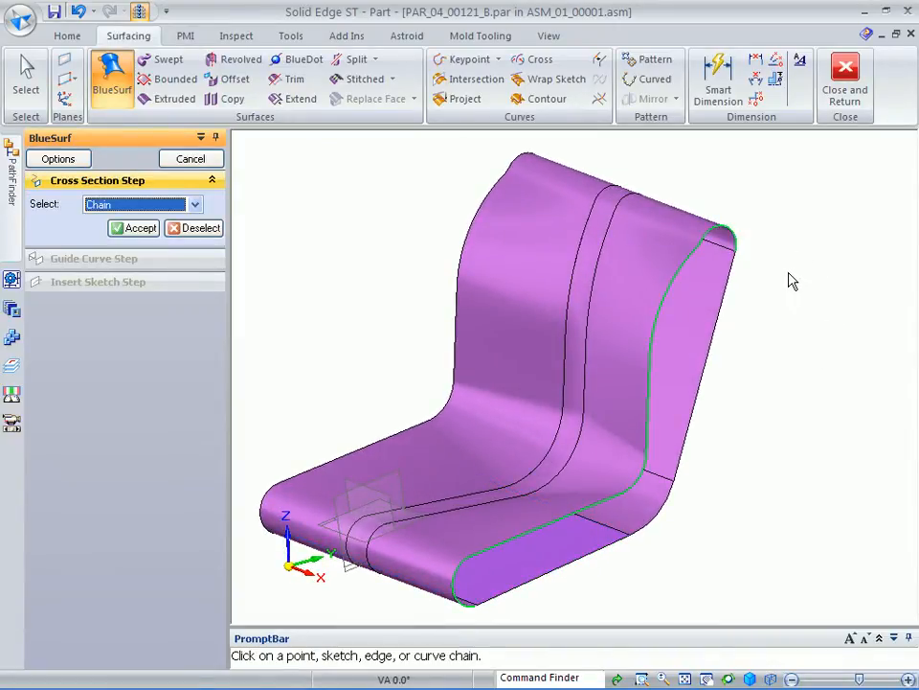
{"action": "right_click", "coordinate": [774, 285]}
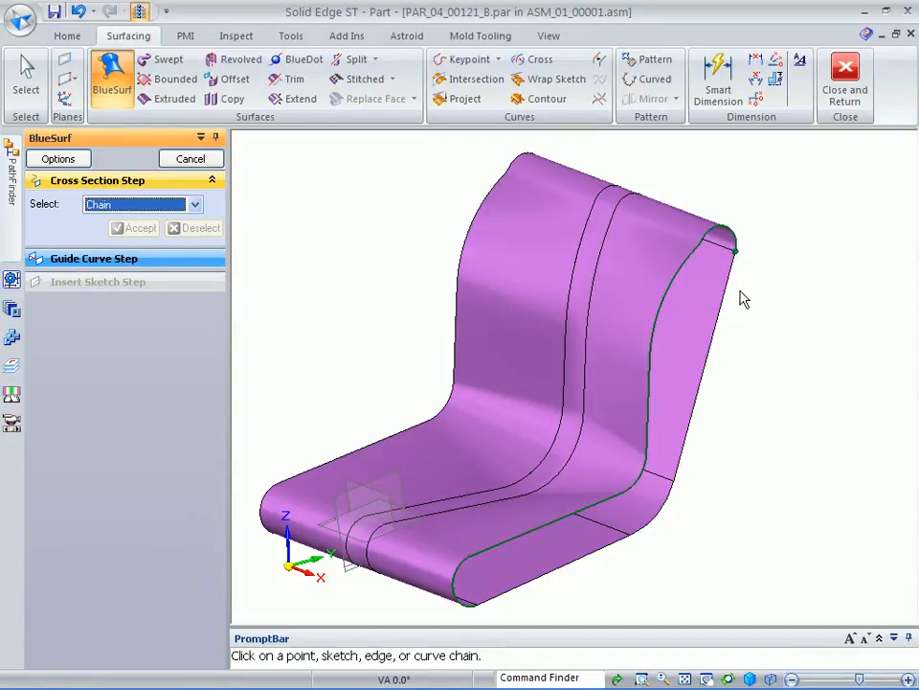
{"action": "left_click", "coordinate": [730, 281]}
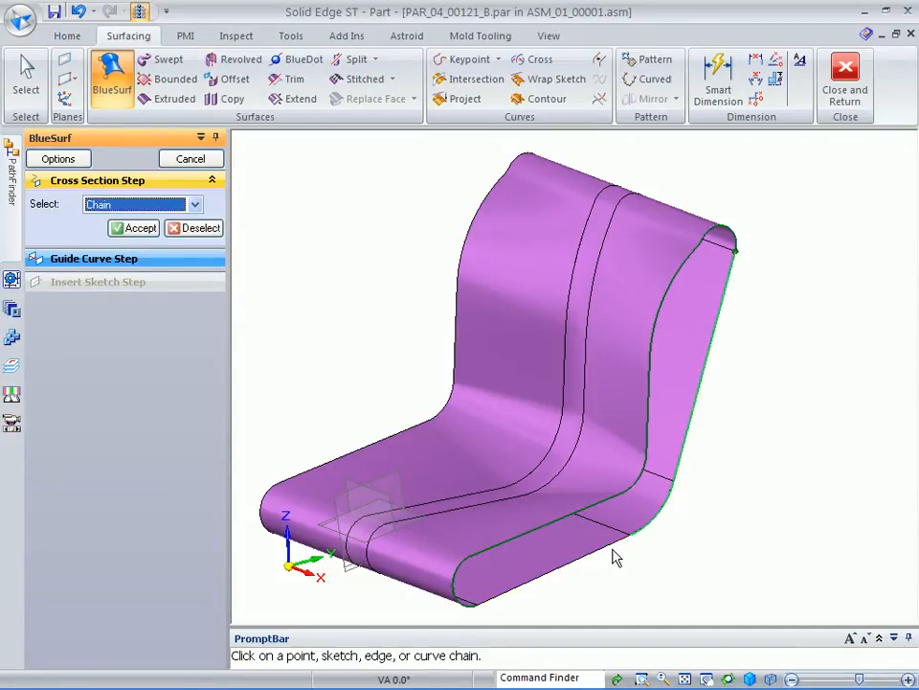
{"action": "right_click", "coordinate": [742, 477]}
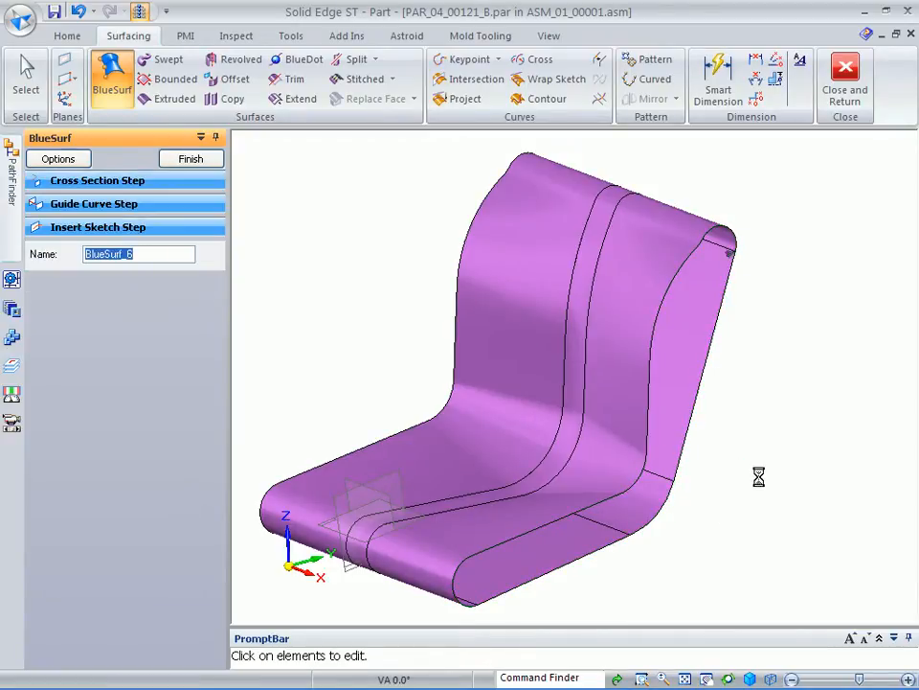
{"action": "right_click", "coordinate": [759, 477]}
{"action": "right_click", "coordinate": [765, 484]}
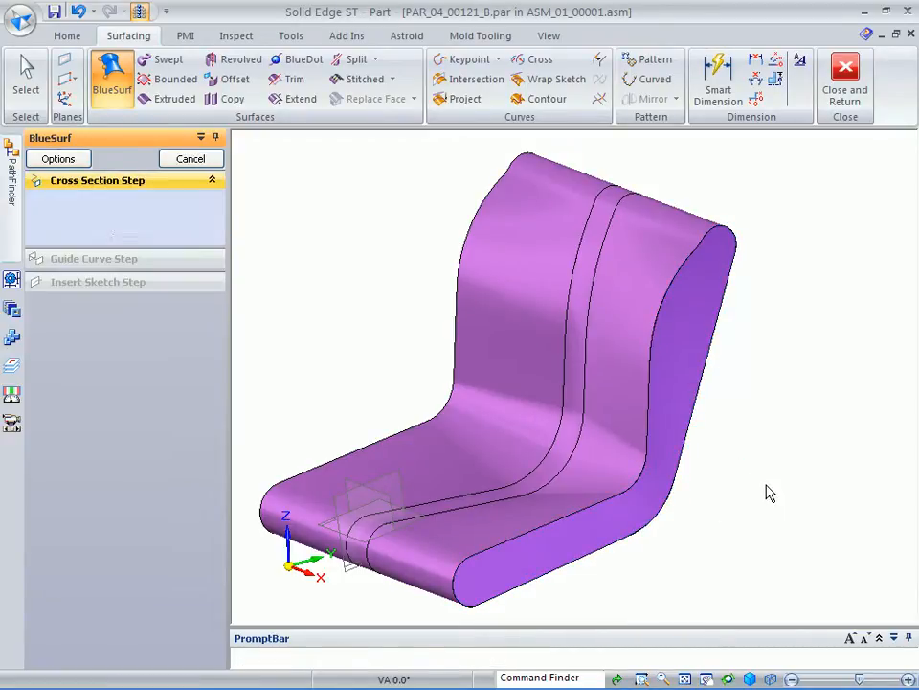
Step: Close the opposite open side of the seat with a BlueSurf between its front contour and rear-and-bottom edge chains
{"action": "middle_click_drag", "start_coordinate": [765, 484], "coordinate": [429, 284]}
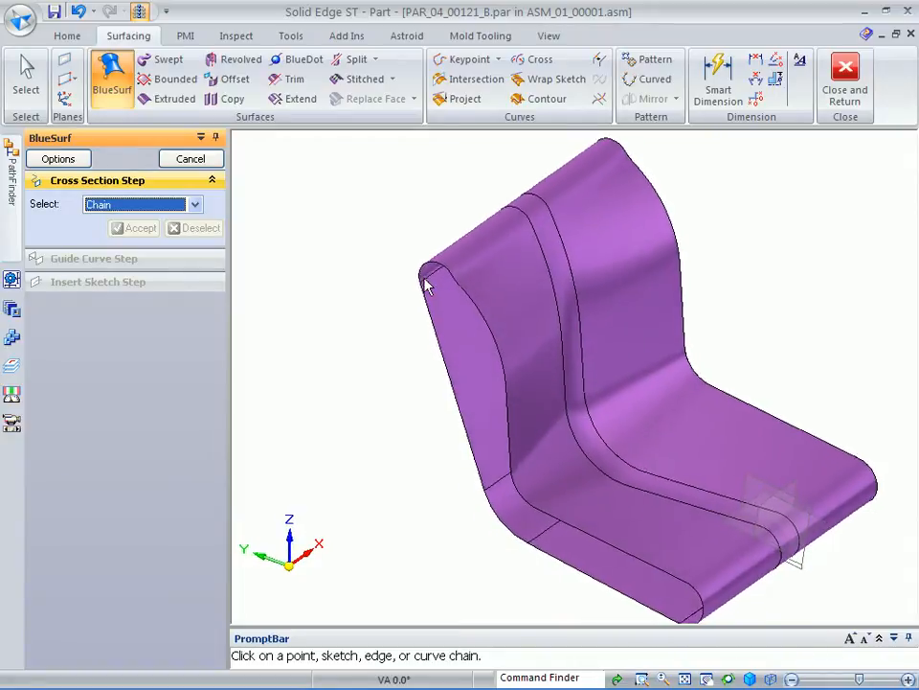
{"action": "left_click", "coordinate": [421, 269]}
{"action": "right_click", "coordinate": [385, 288]}
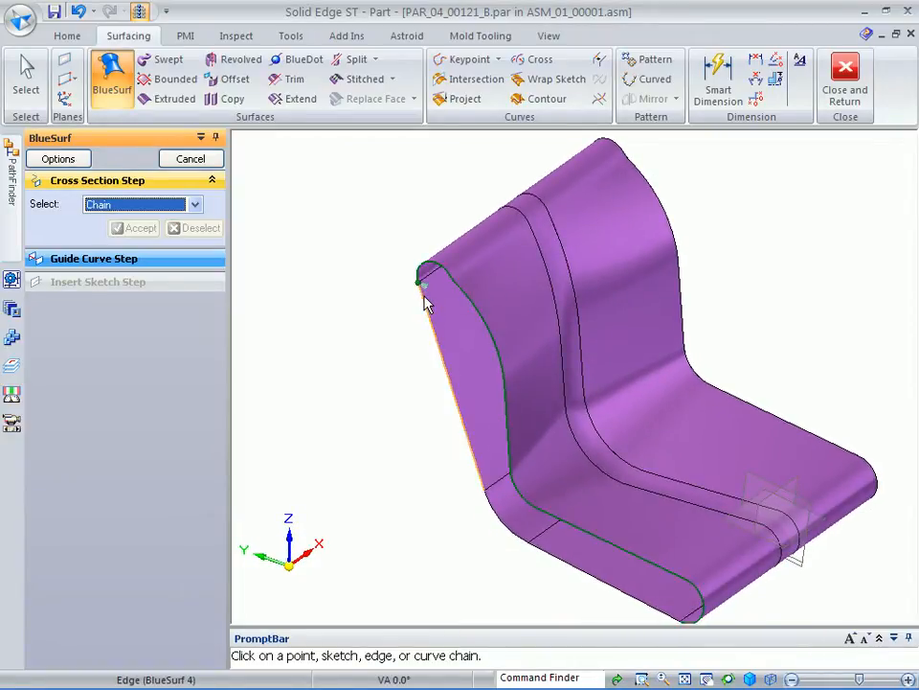
{"action": "left_click", "coordinate": [424, 303]}
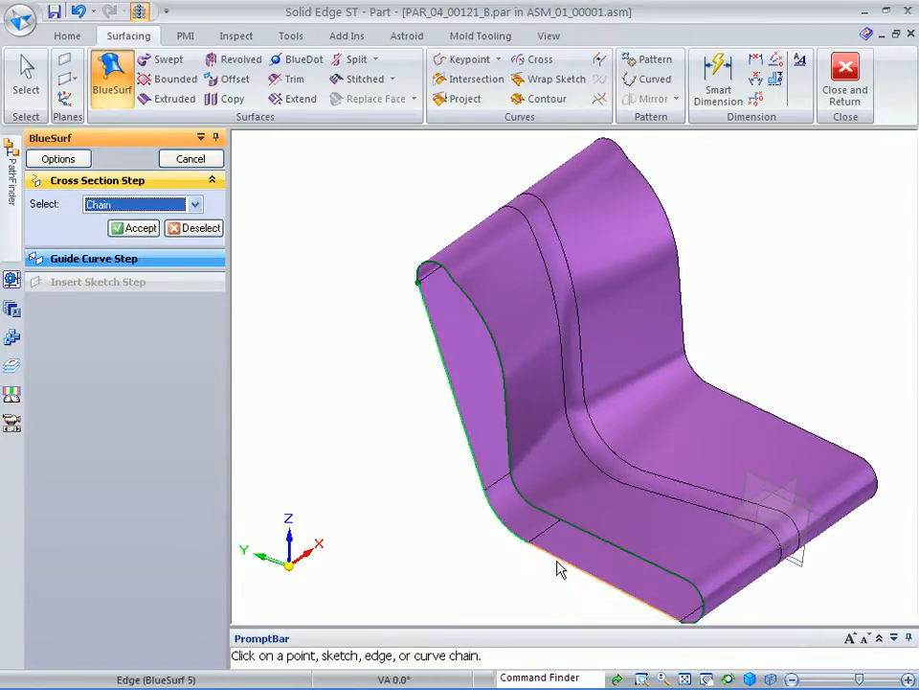
{"action": "right_click", "coordinate": [452, 542]}
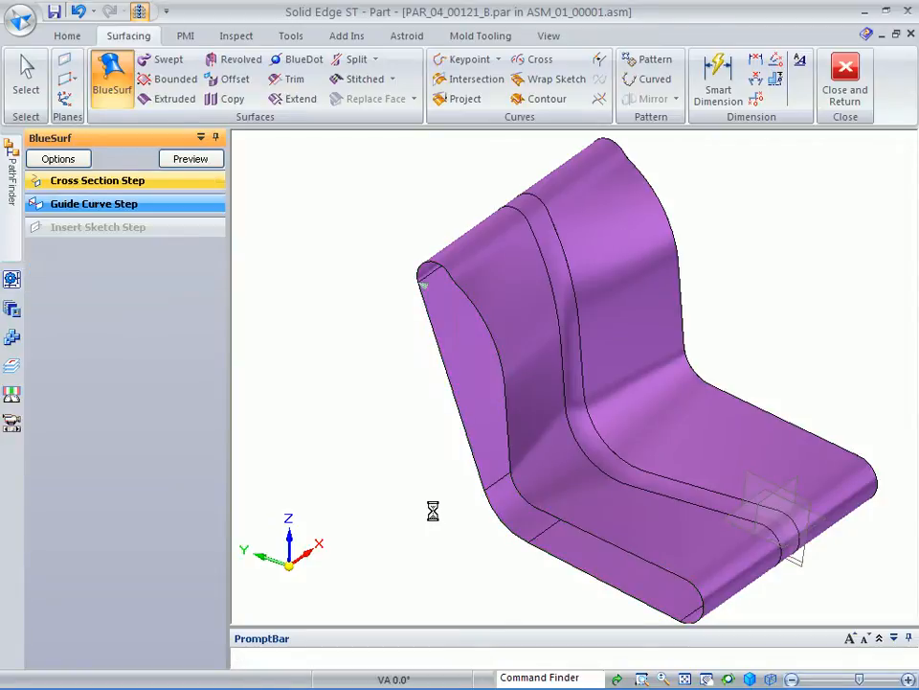
{"action": "right_click", "coordinate": [392, 459]}
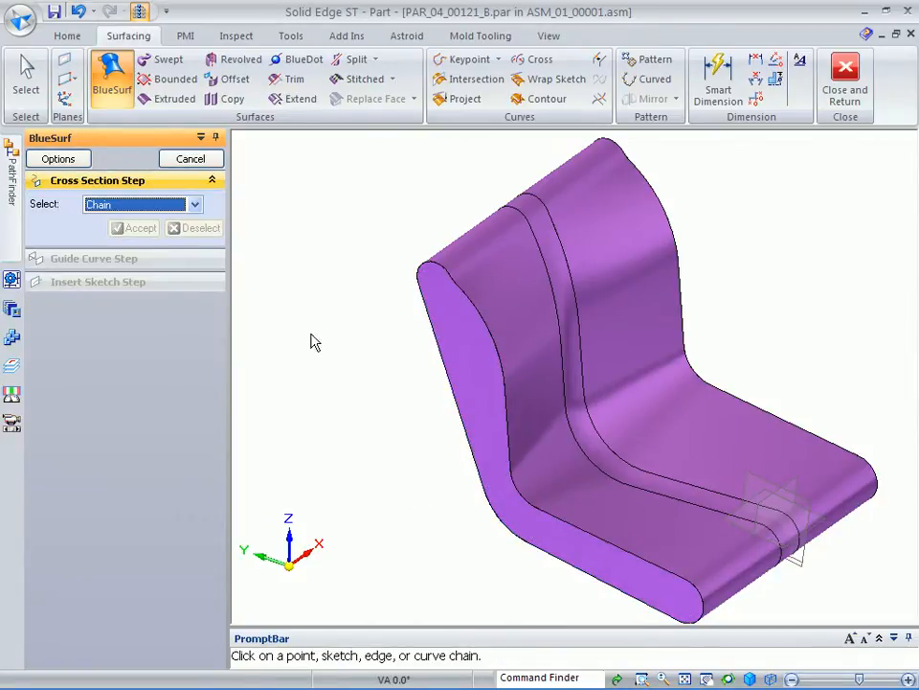
{"action": "left_click", "coordinate": [26, 77]}
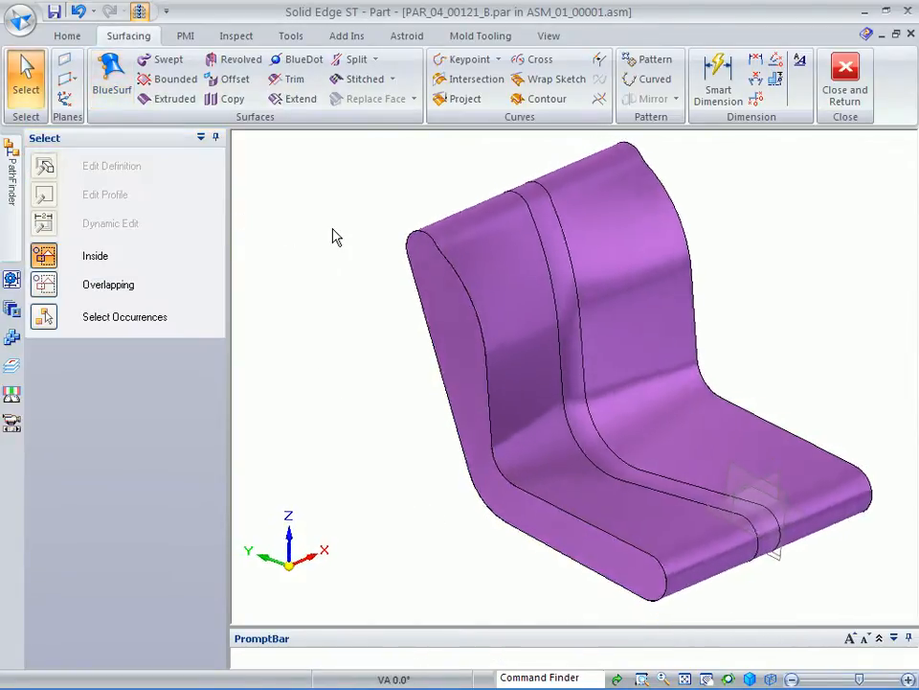
Step: Edit the positive X seat BlueSurf and insert a sketch across its backrest on a plane parallel to the horizontal reference plane
{"action": "middle_click_drag", "start_coordinate": [333, 229], "coordinate": [901, 424]}
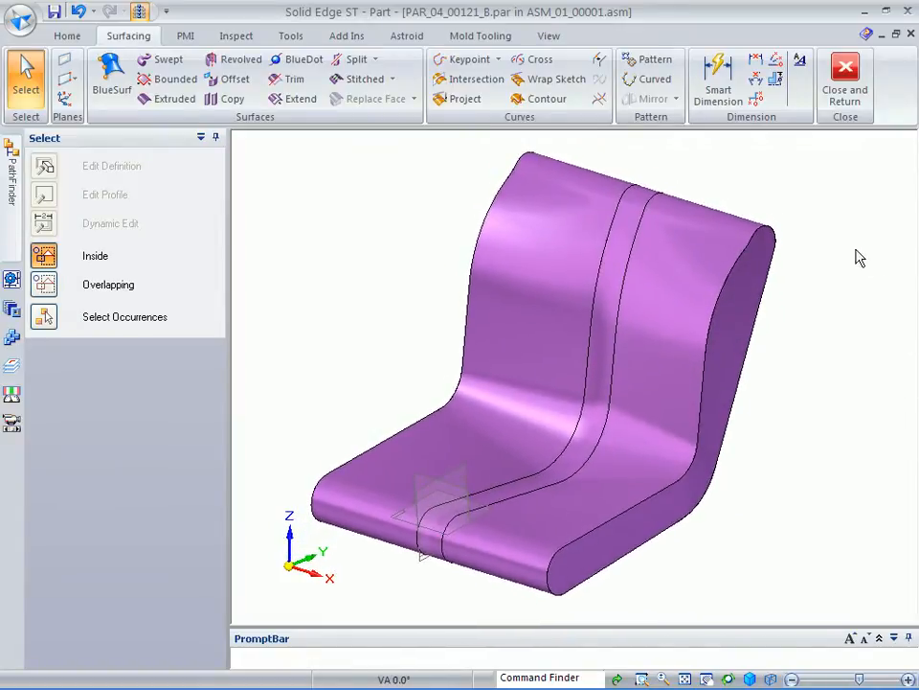
{"action": "left_click", "coordinate": [686, 271]}
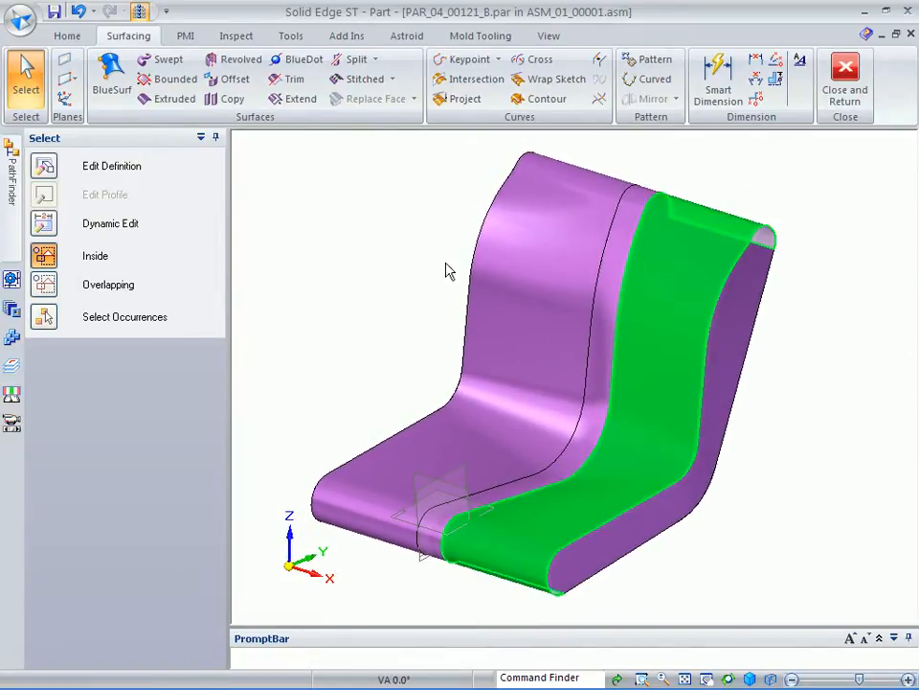
{"action": "left_click", "coordinate": [44, 165]}
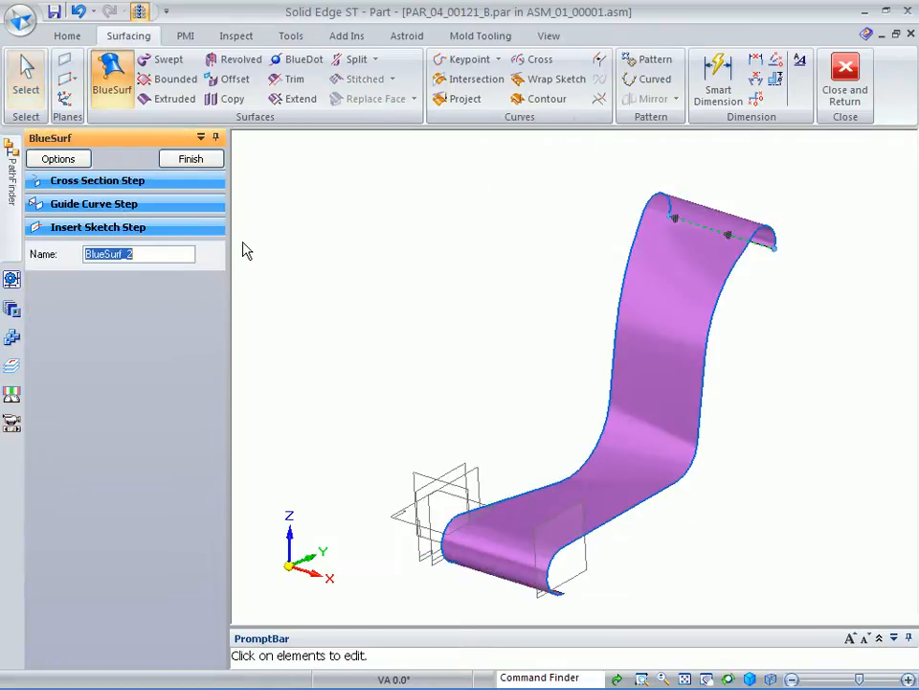
{"action": "left_click", "coordinate": [91, 229]}
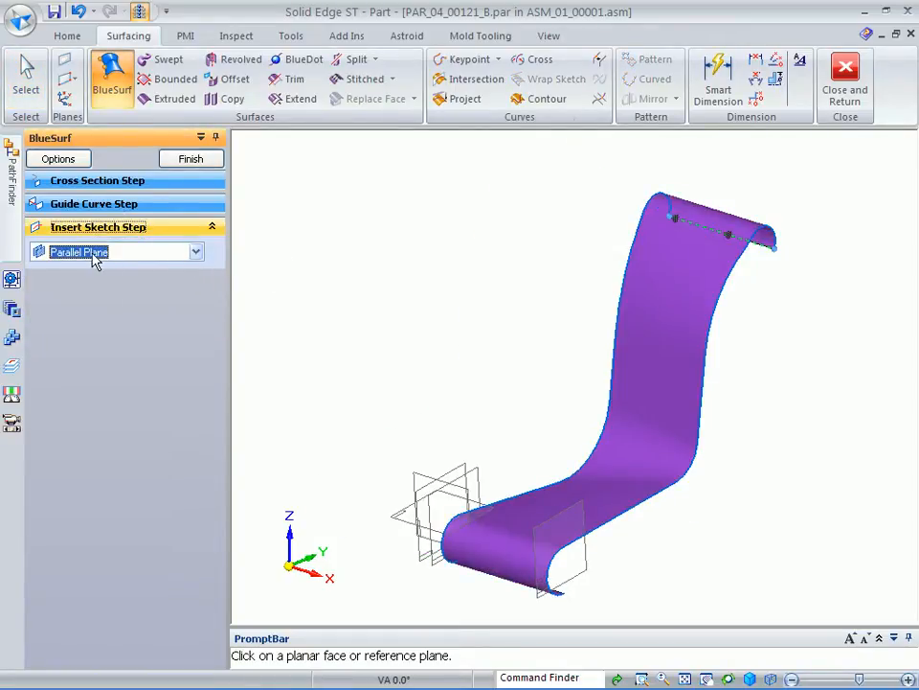
{"action": "left_click", "coordinate": [398, 518]}
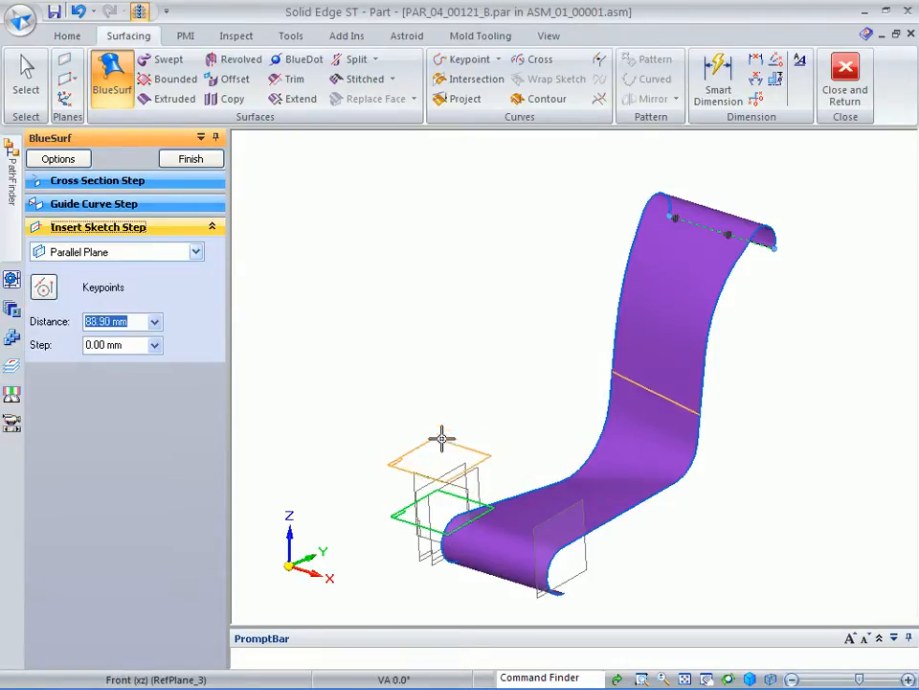
{"action": "left_click", "coordinate": [446, 383]}
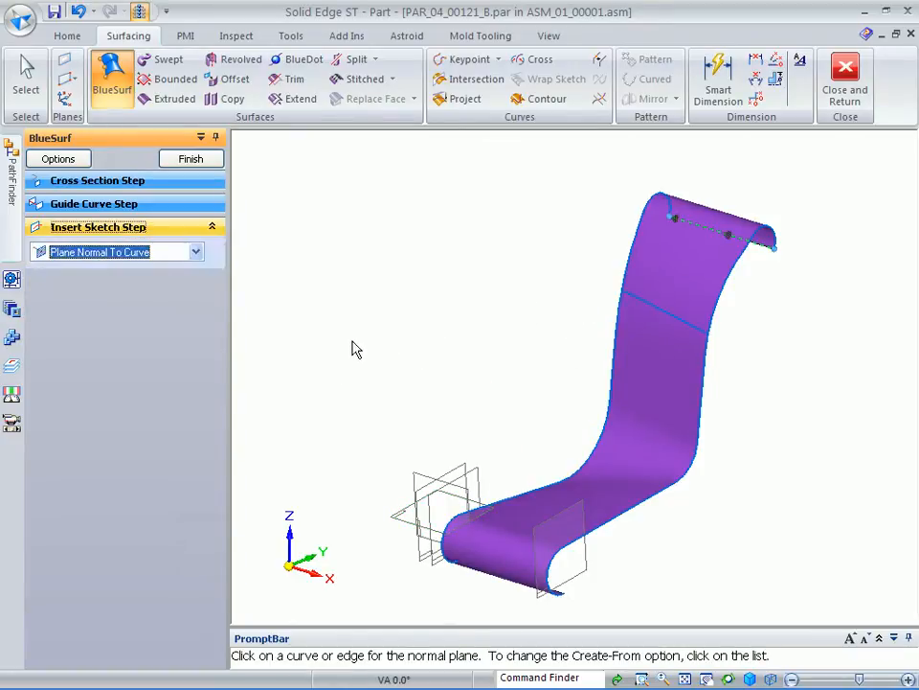
Step: Insert a second sketch across the seat base on a plane parallel to the vertical Front (xz) reference plane
{"action": "left_click", "coordinate": [100, 254]}
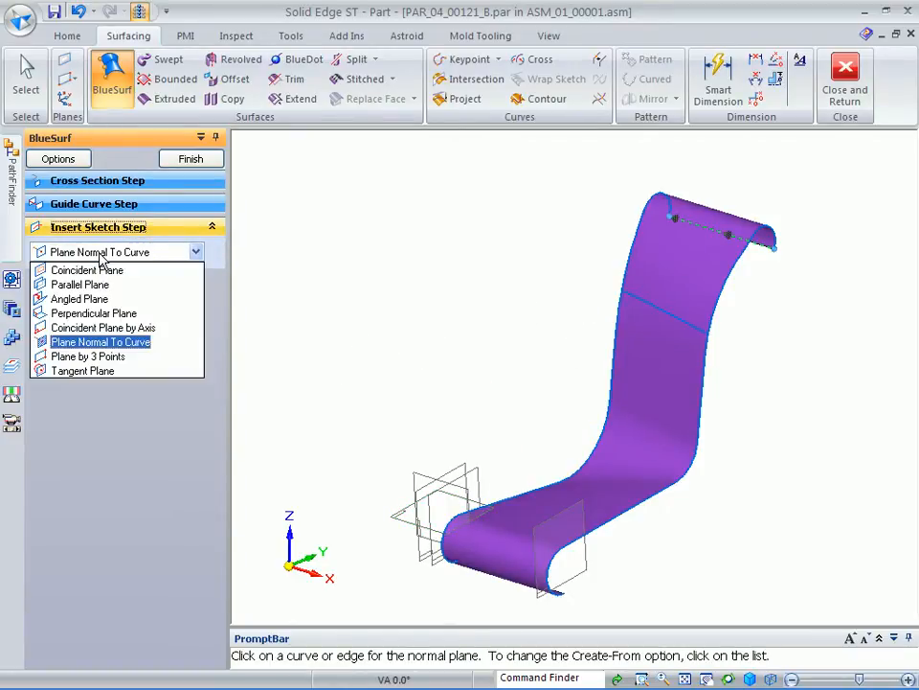
{"action": "left_click", "coordinate": [86, 287]}
{"action": "left_click", "coordinate": [414, 486]}
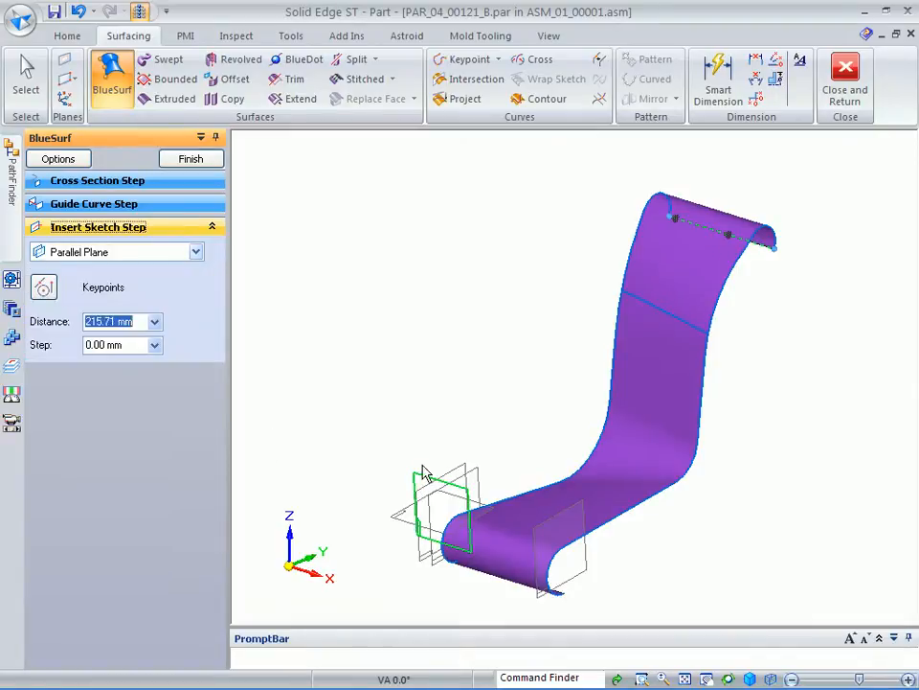
{"action": "left_click", "coordinate": [460, 418]}
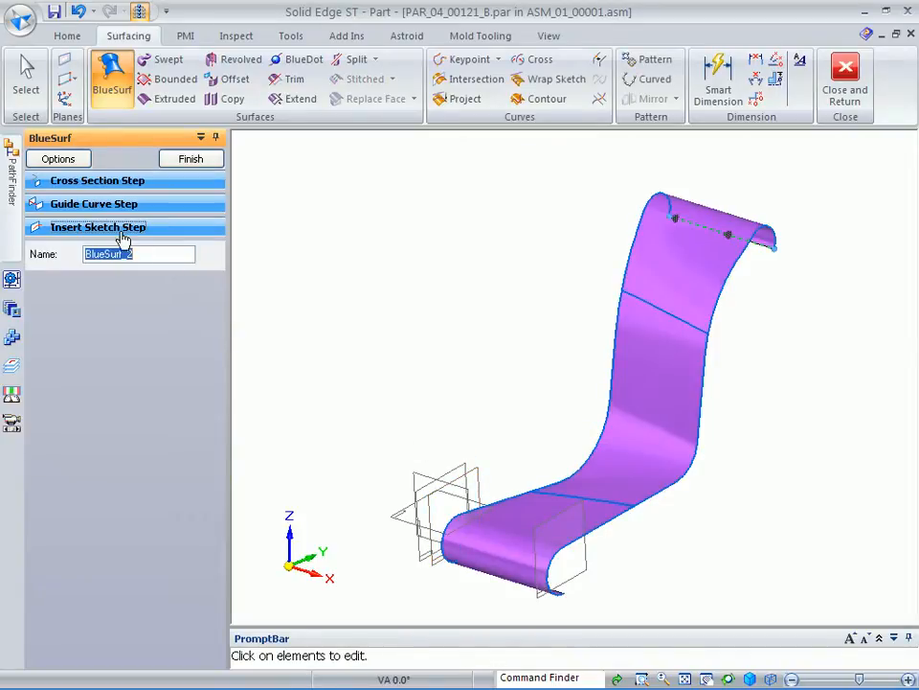
Step: Insert a lengthwise sketch near the surface's outer edge on a plane parallel to the seat's centre reference plane, and finish the BlueSurf edit
{"action": "left_click", "coordinate": [124, 253]}
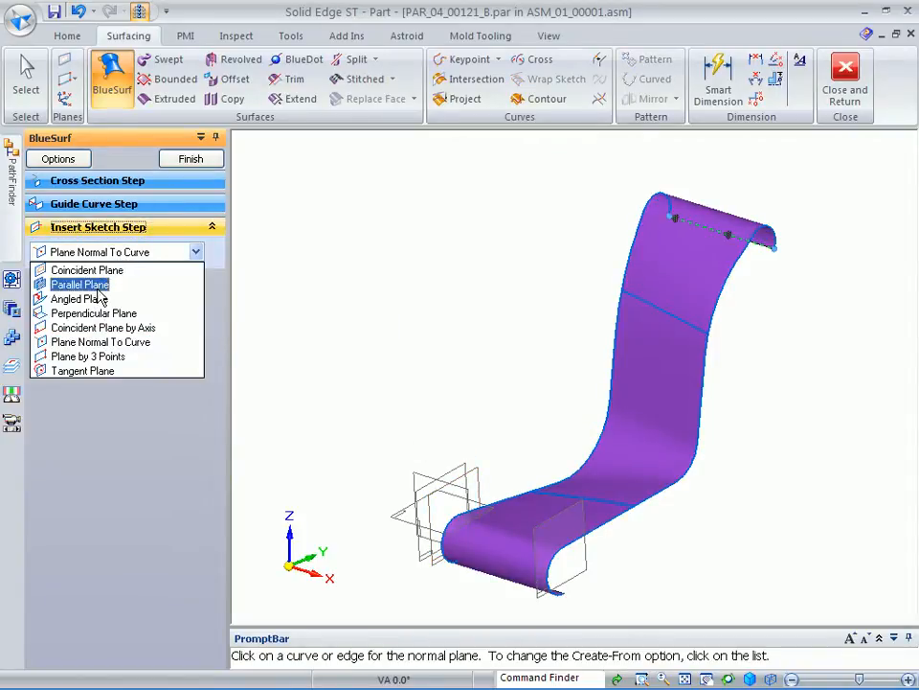
{"action": "left_click", "coordinate": [96, 287]}
{"action": "left_click", "coordinate": [463, 476]}
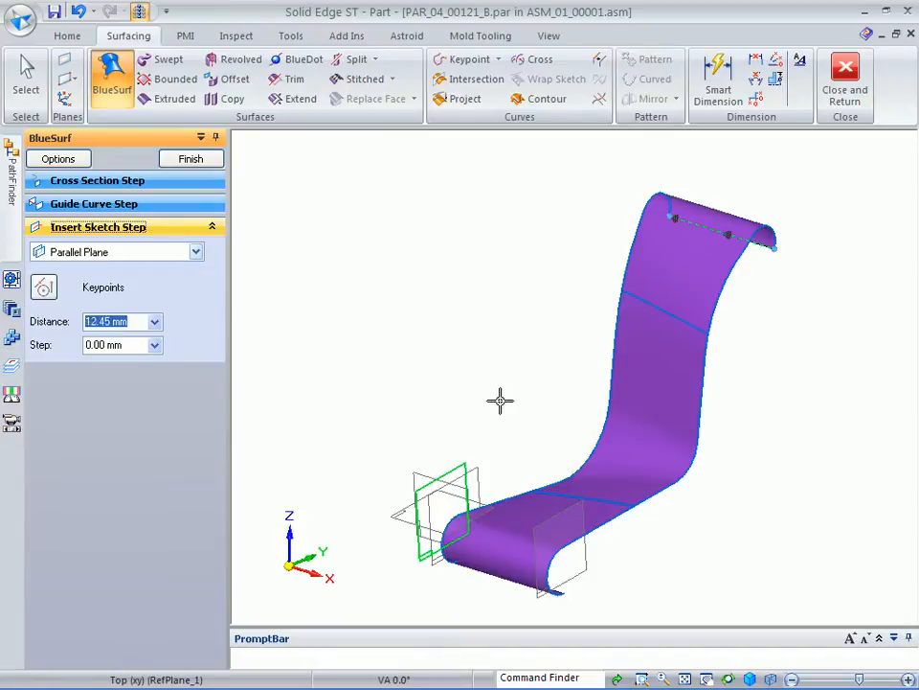
{"action": "left_click", "coordinate": [584, 430]}
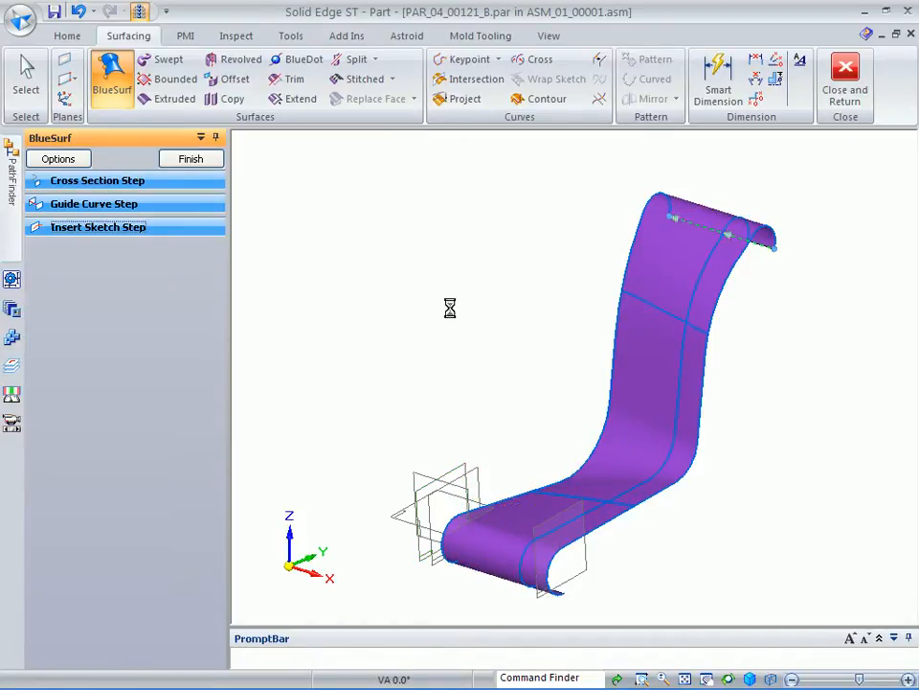
{"action": "left_click", "coordinate": [191, 158]}
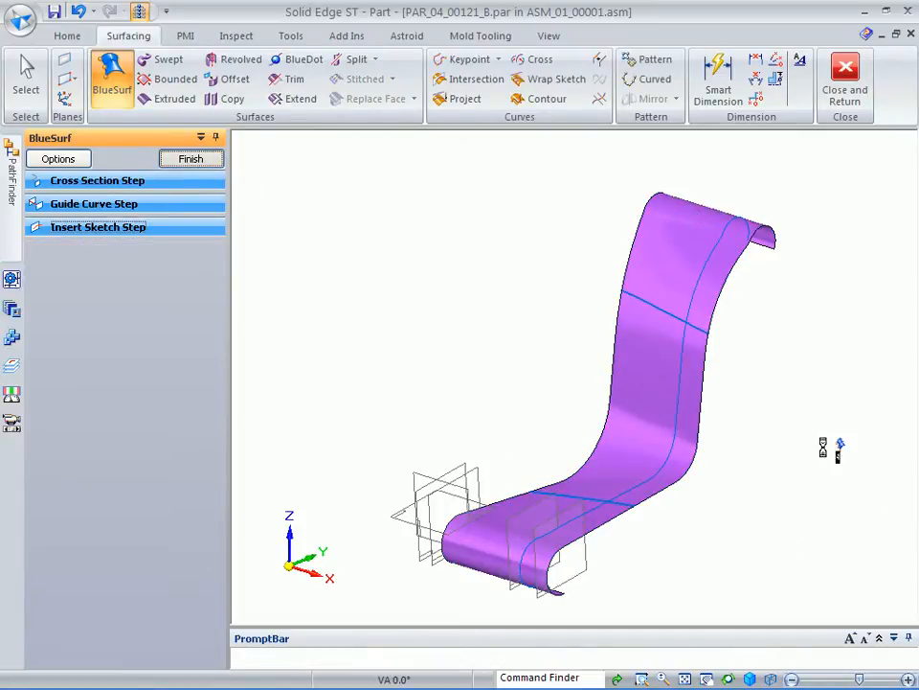
Step: Dynamically edit the backrest cross sketch with Local Edit, pulling the edit point near the outer edge forward to form a side bulge
{"action": "scroll", "coordinate": [832, 464], "scroll_direction": "up", "scroll_amount": 5}
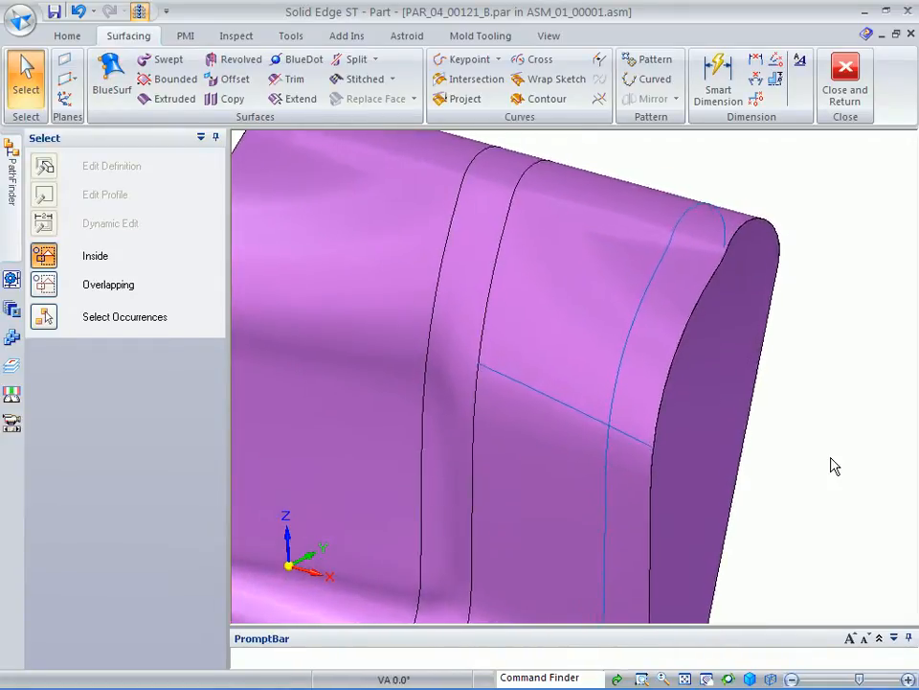
{"action": "left_click", "coordinate": [596, 406]}
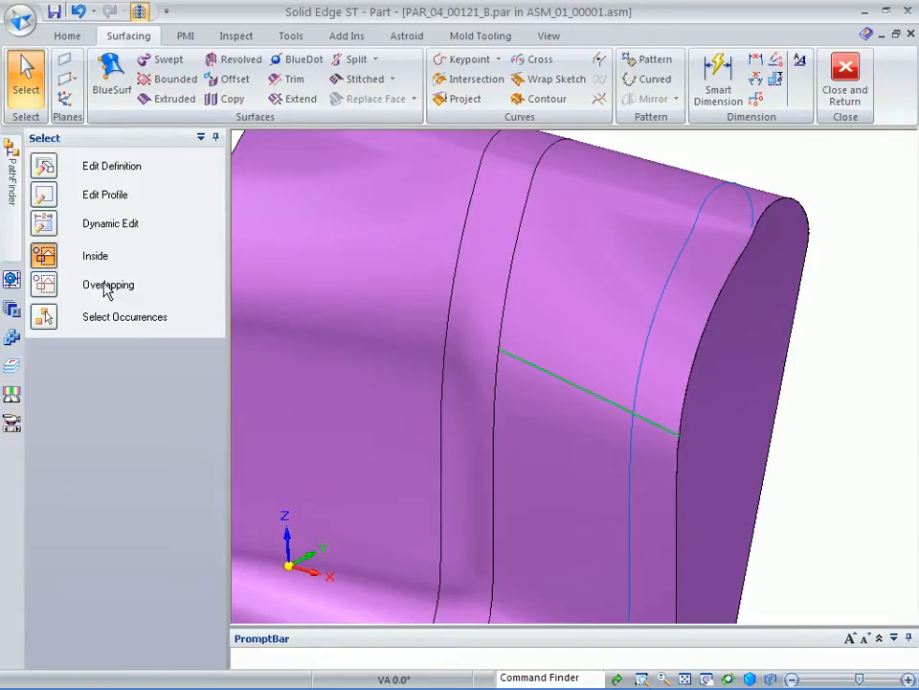
{"action": "left_click", "coordinate": [44, 224]}
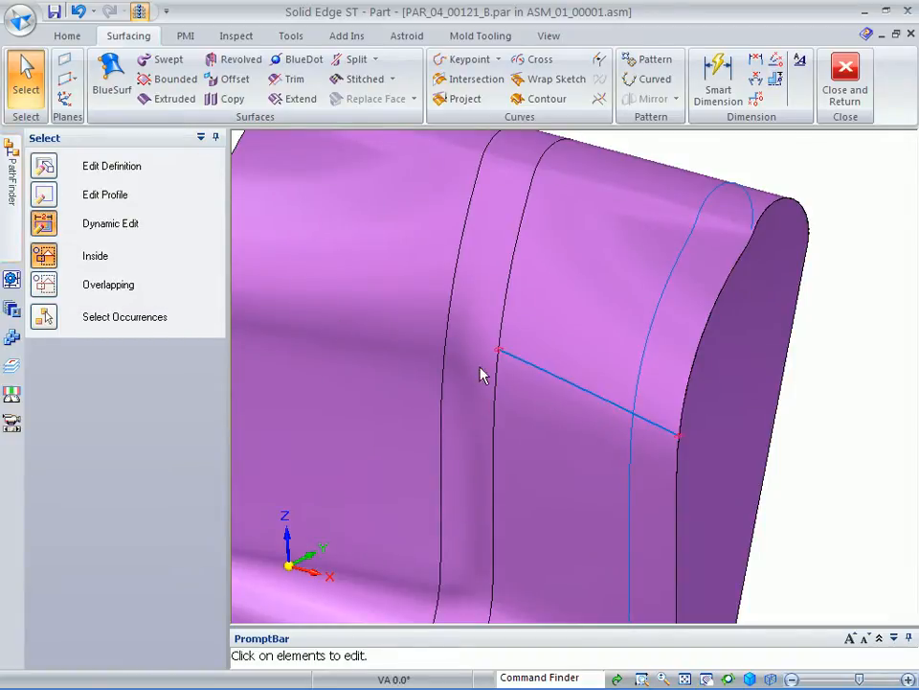
{"action": "left_click", "coordinate": [579, 393]}
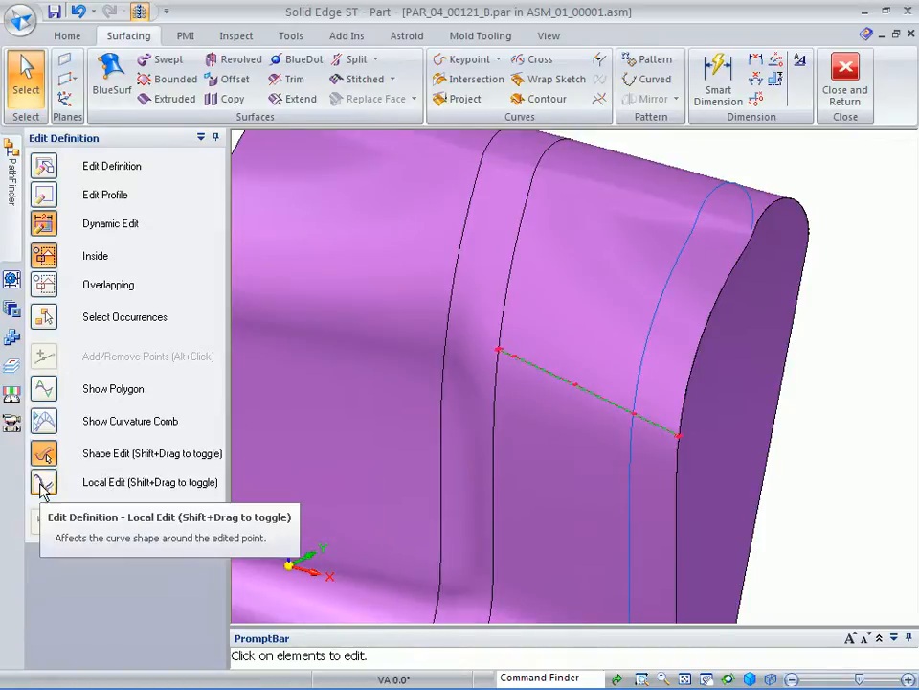
{"action": "left_click", "coordinate": [43, 484]}
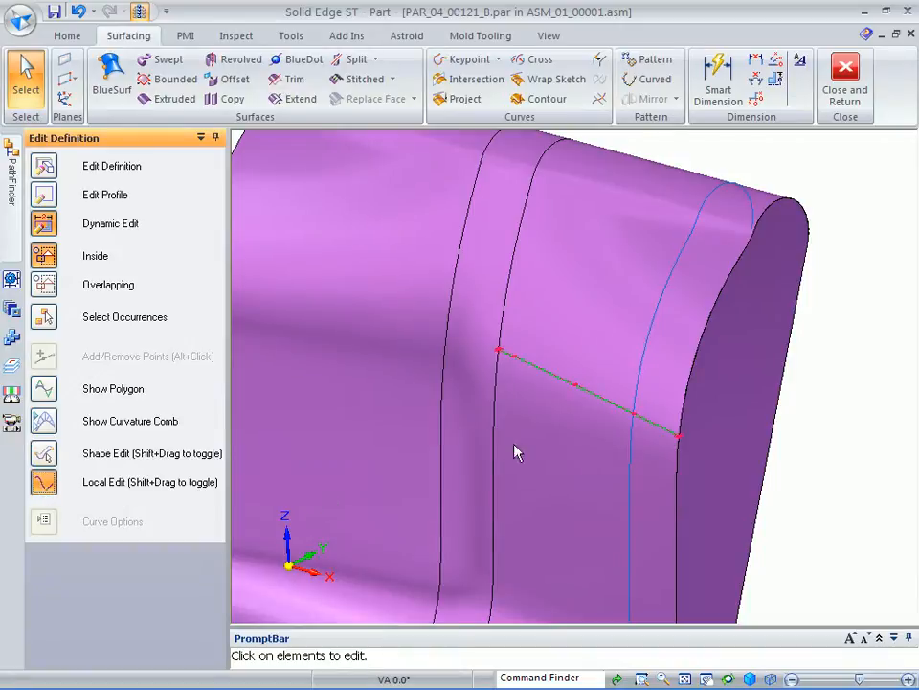
{"action": "left_click", "coordinate": [631, 414]}
{"action": "left_click_drag", "start_coordinate": [627, 419], "coordinate": [616, 445]}
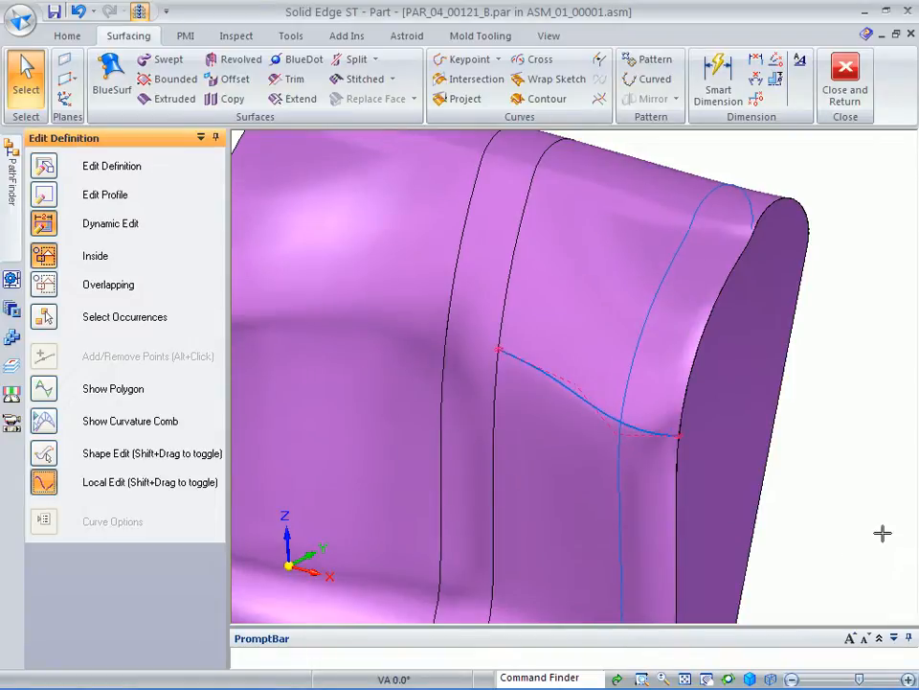
{"action": "left_click_drag", "start_coordinate": [889, 538], "coordinate": [865, 543]}
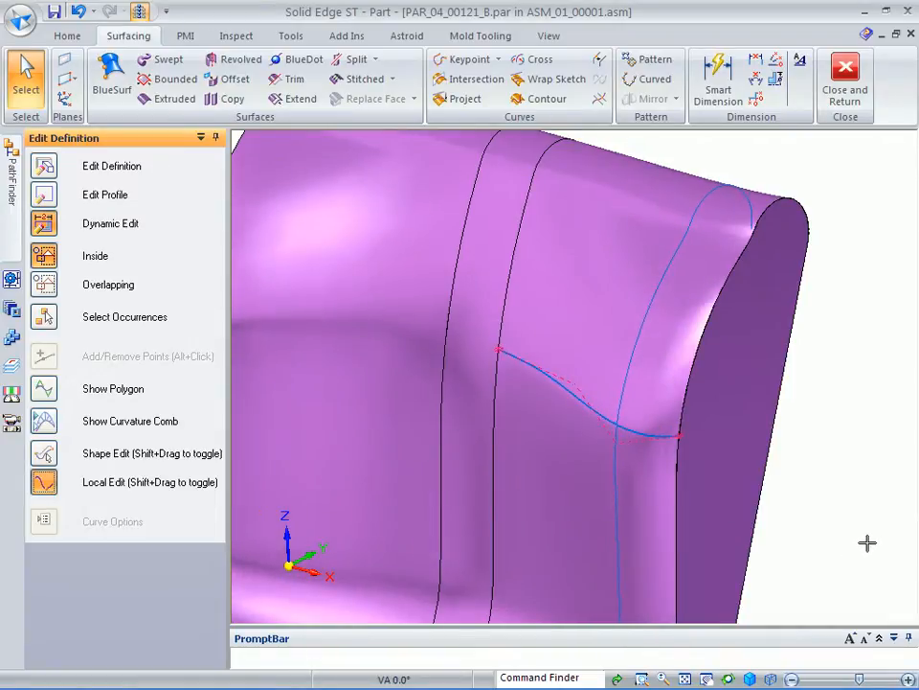
{"action": "mouse_move", "coordinate": [860, 539]}
{"action": "middle_mouse_down"}
{"action": "mouse_move", "coordinate": [435, 371]}
{"action": "mouse_move", "coordinate": [644, 512]}
{"action": "mouse_move", "coordinate": [897, 539]}
{"action": "mouse_move", "coordinate": [888, 526]}
{"action": "mouse_move", "coordinate": [856, 527]}
{"action": "middle_mouse_up"}
{"action": "right_click", "coordinate": [844, 523]}
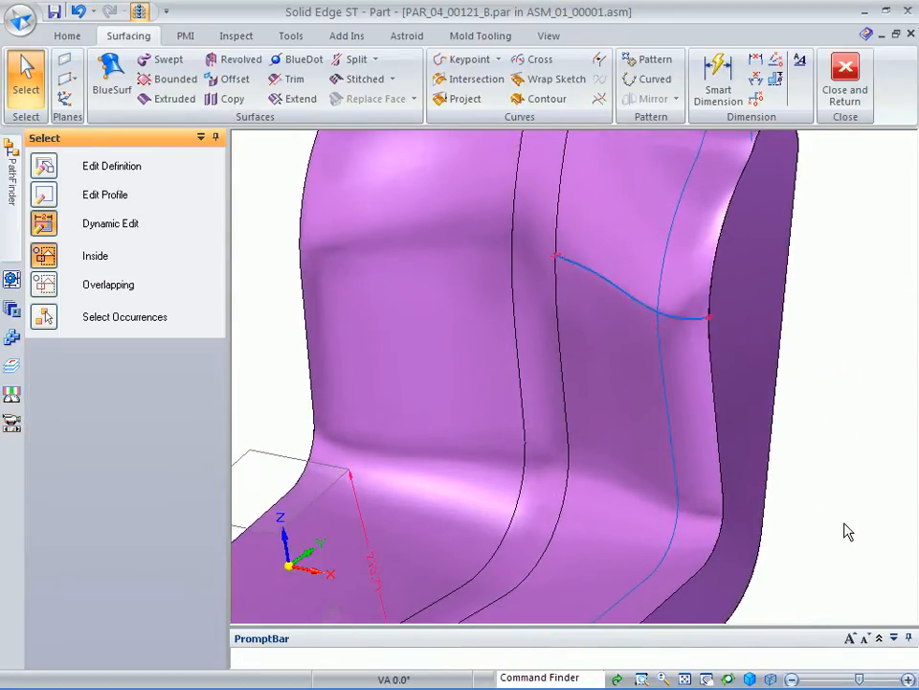
{"action": "left_click", "coordinate": [791, 543]}
Step: Dynamically edit the seat base cross sketch with Local Edit, raising the edit point near the outer edge to form a raised side
{"action": "middle_click_drag", "start_coordinate": [794, 572], "coordinate": [635, 483]}
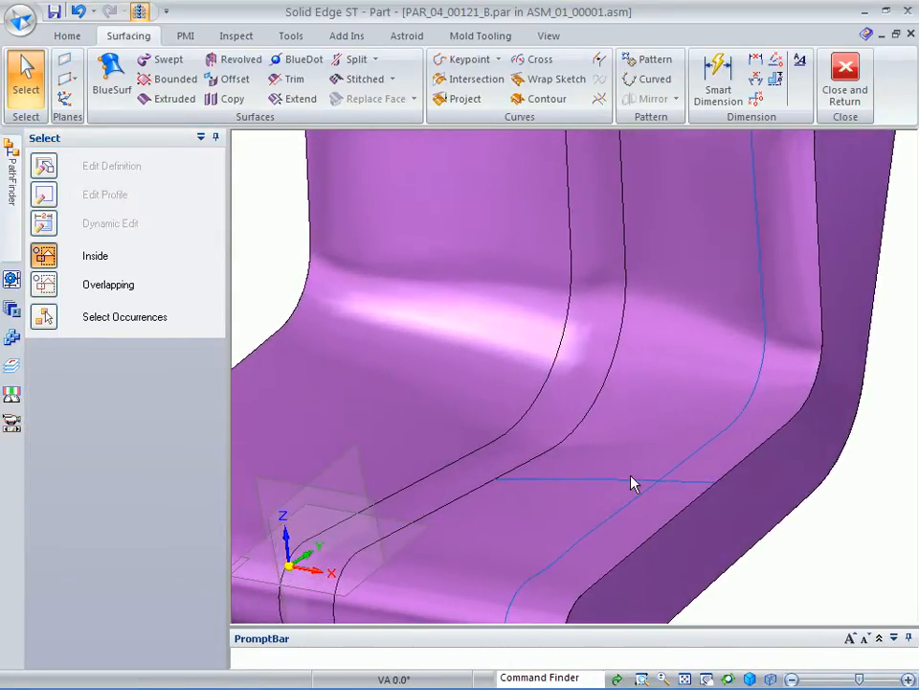
{"action": "left_click", "coordinate": [129, 228]}
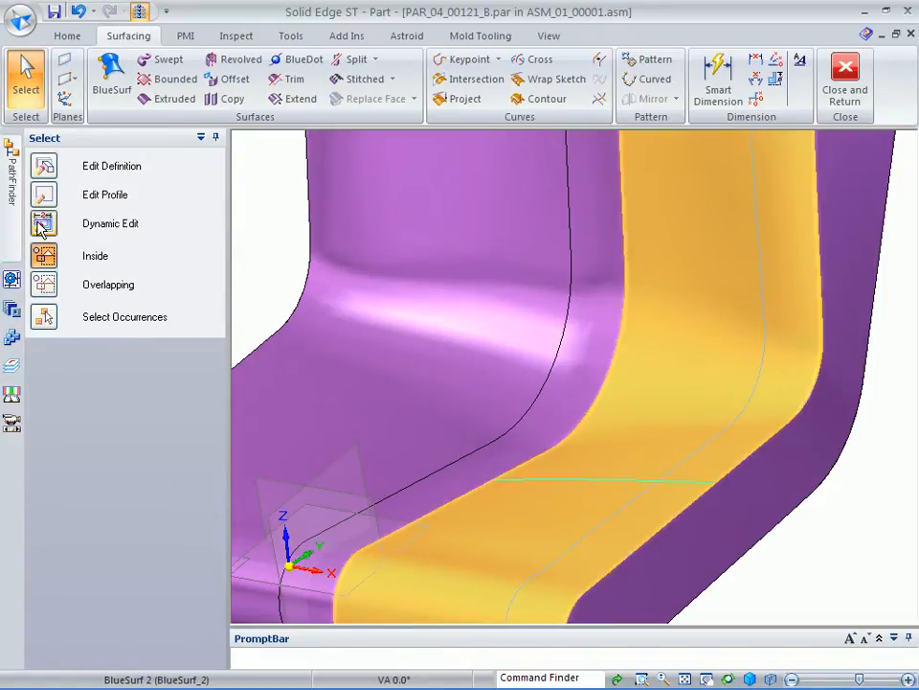
{"action": "left_click", "coordinate": [602, 479]}
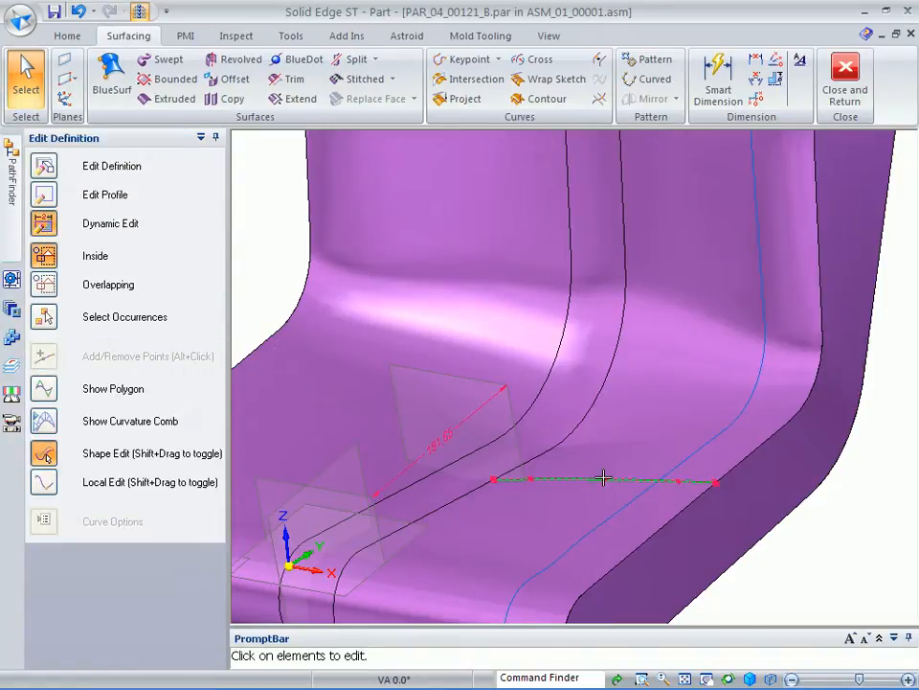
{"action": "middle_click_drag", "start_coordinate": [601, 479], "coordinate": [697, 463]}
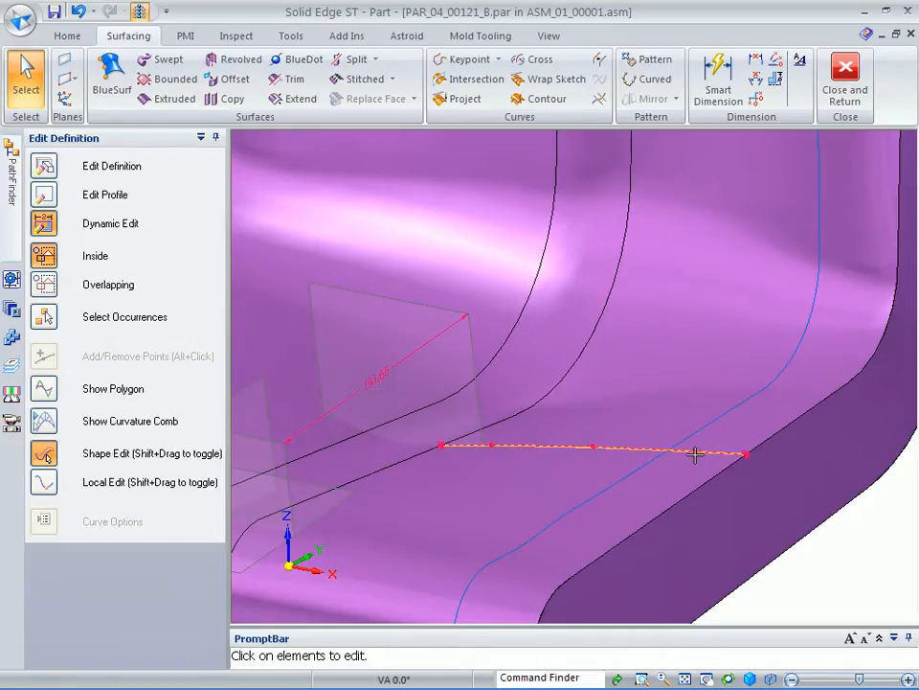
{"action": "left_click", "coordinate": [119, 479]}
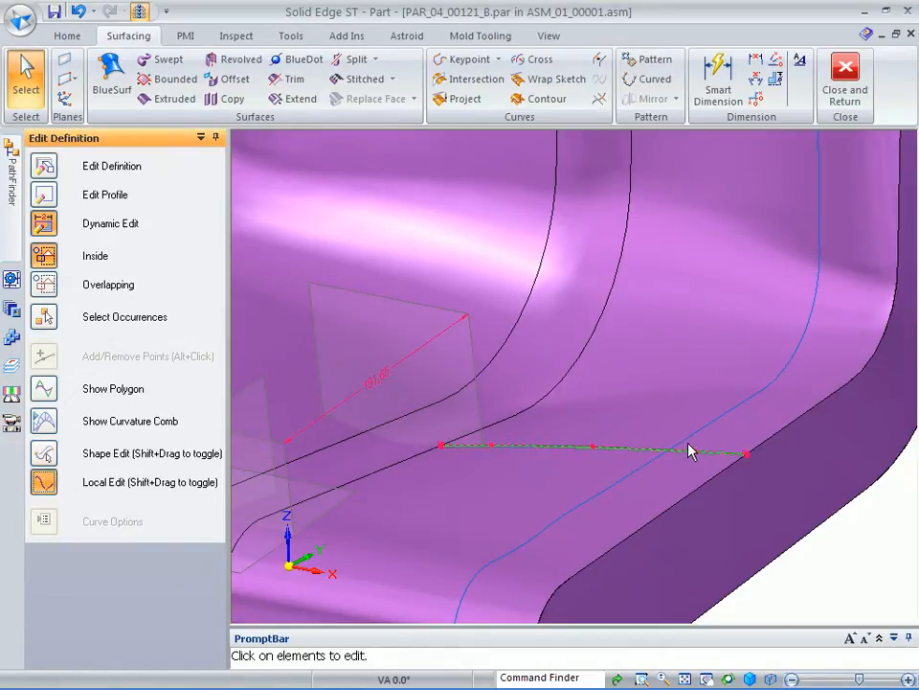
{"action": "left_click_drag", "start_coordinate": [686, 445], "coordinate": [679, 432]}
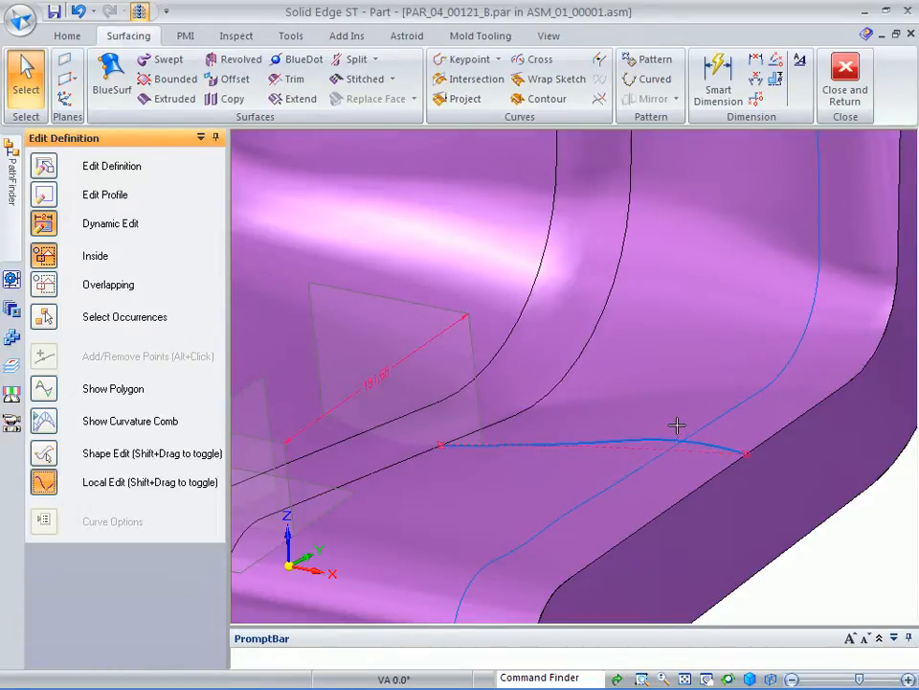
{"action": "right_click", "coordinate": [854, 559]}
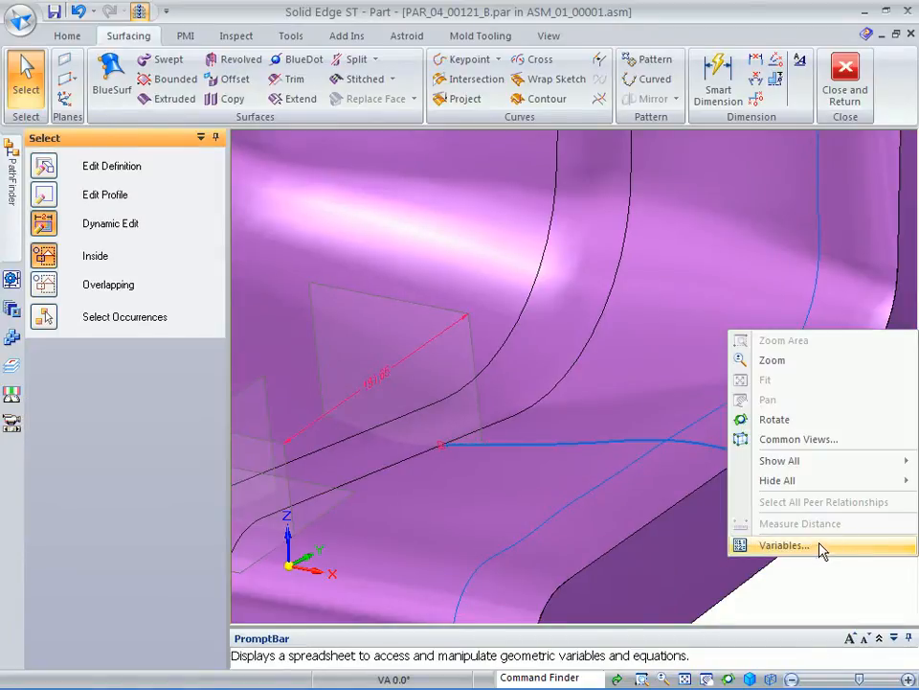
{"action": "left_click", "coordinate": [777, 585]}
{"action": "left_click", "coordinate": [807, 601]}
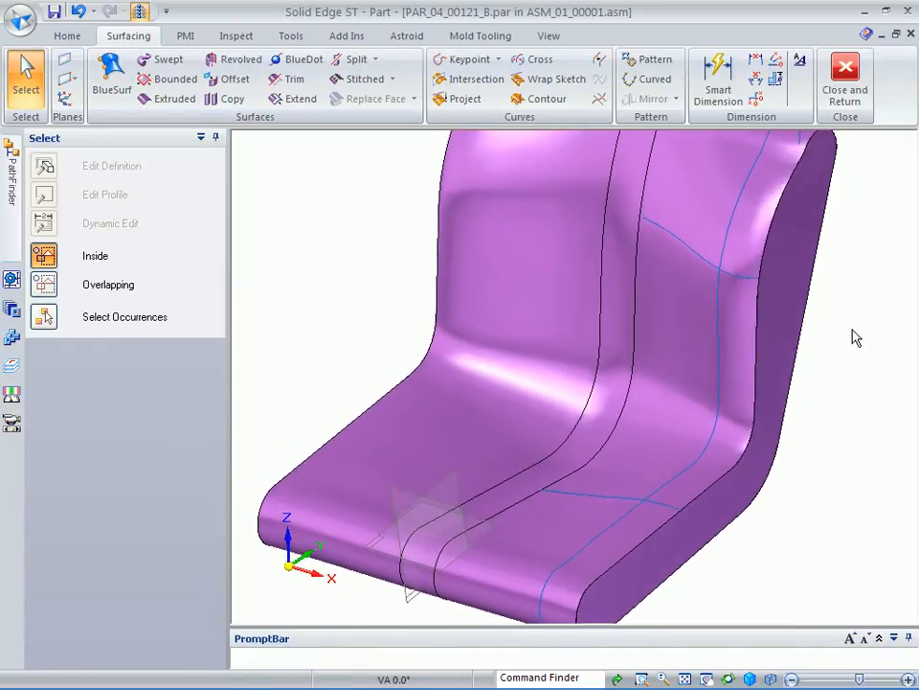
Step: Connect the lengthwise sketch to the backrest and seat base cross sketches with a BlueDot at each crossing
{"action": "left_click", "coordinate": [297, 59]}
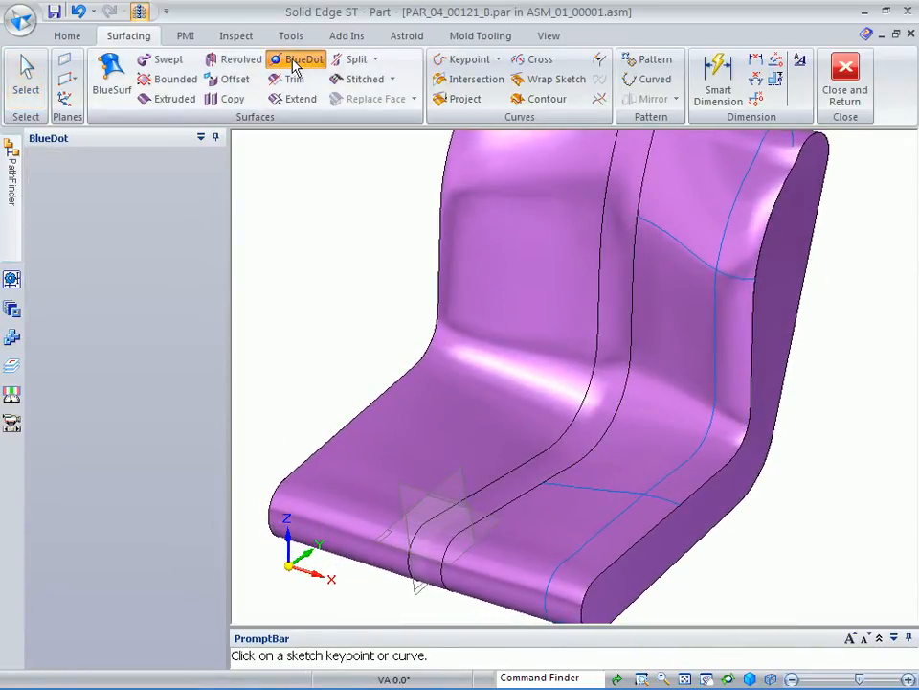
{"action": "left_click", "coordinate": [729, 274]}
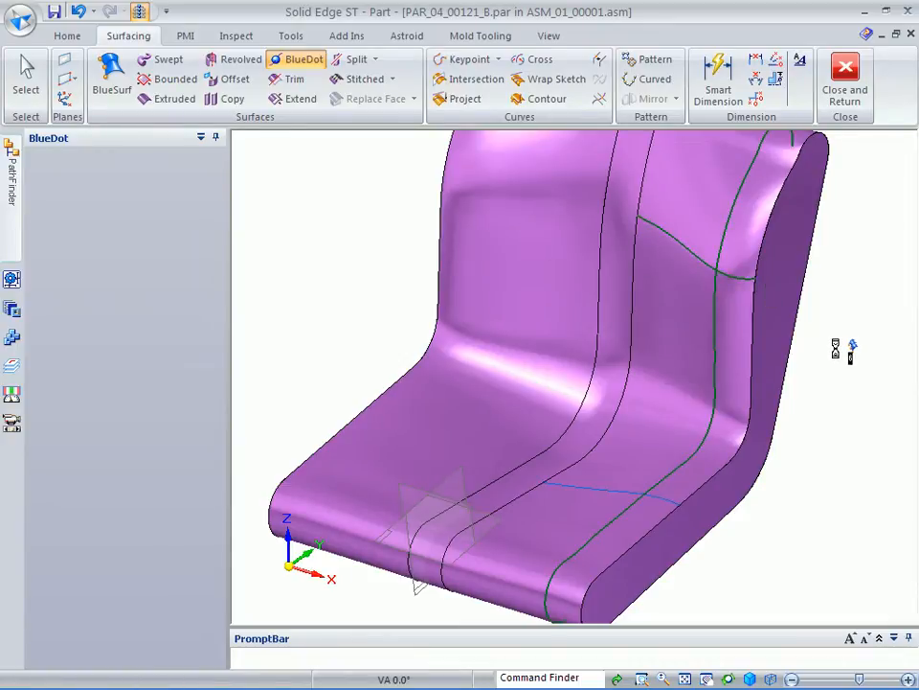
{"action": "left_click", "coordinate": [658, 496]}
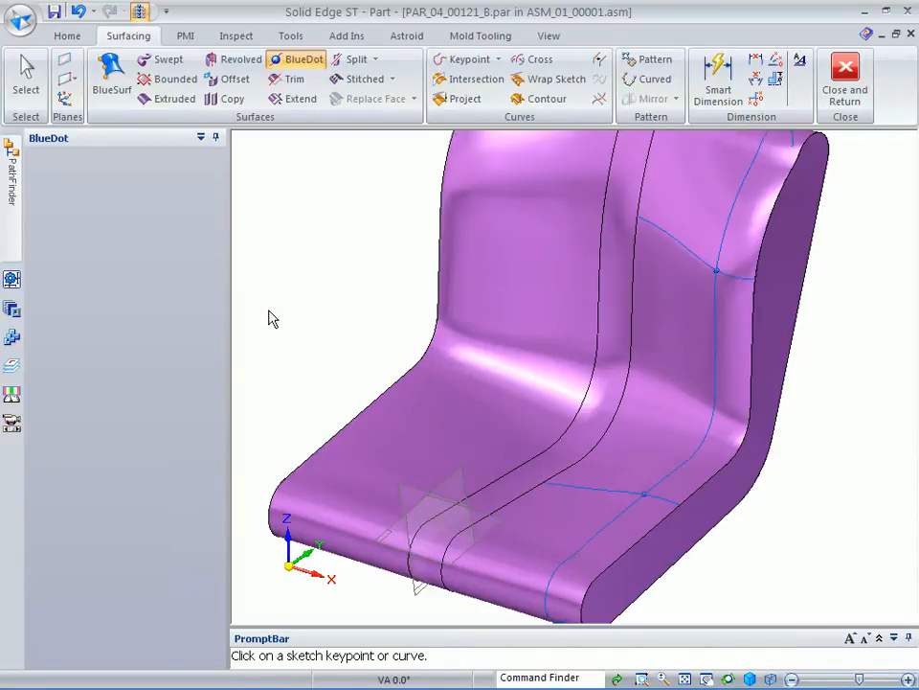
{"action": "key", "text": "Escape"}
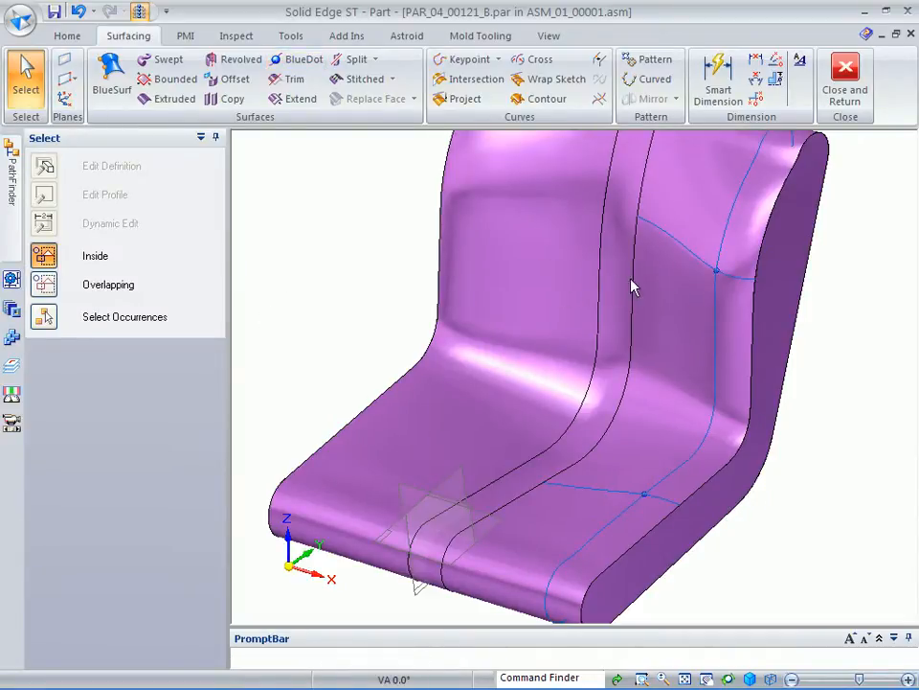
Step: Open the backrest BlueDot for dynamic editing and set Curve 2 to Shape edit
{"action": "left_click", "coordinate": [716, 273]}
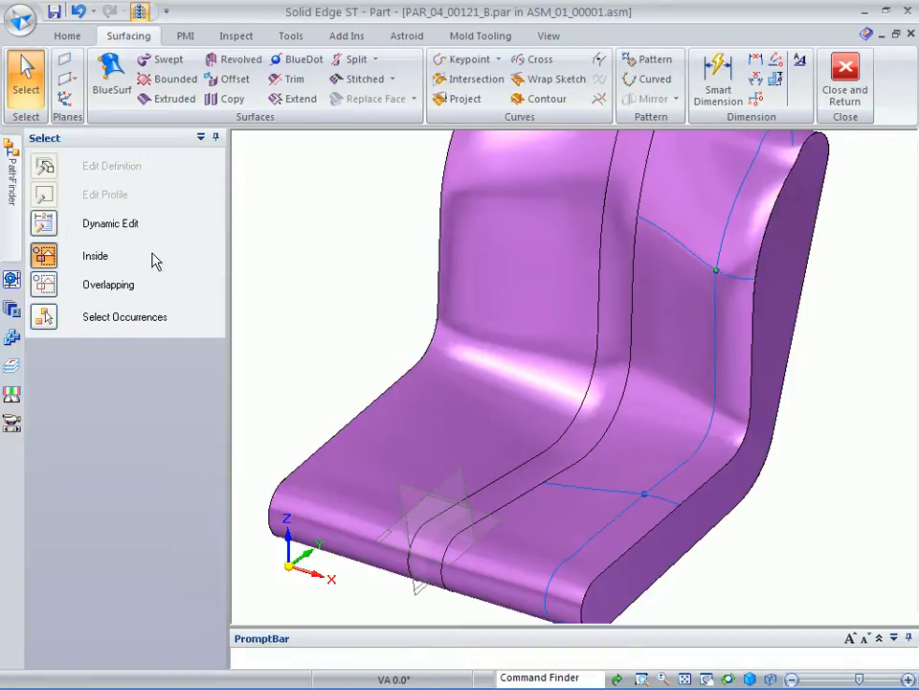
{"action": "left_click", "coordinate": [44, 224]}
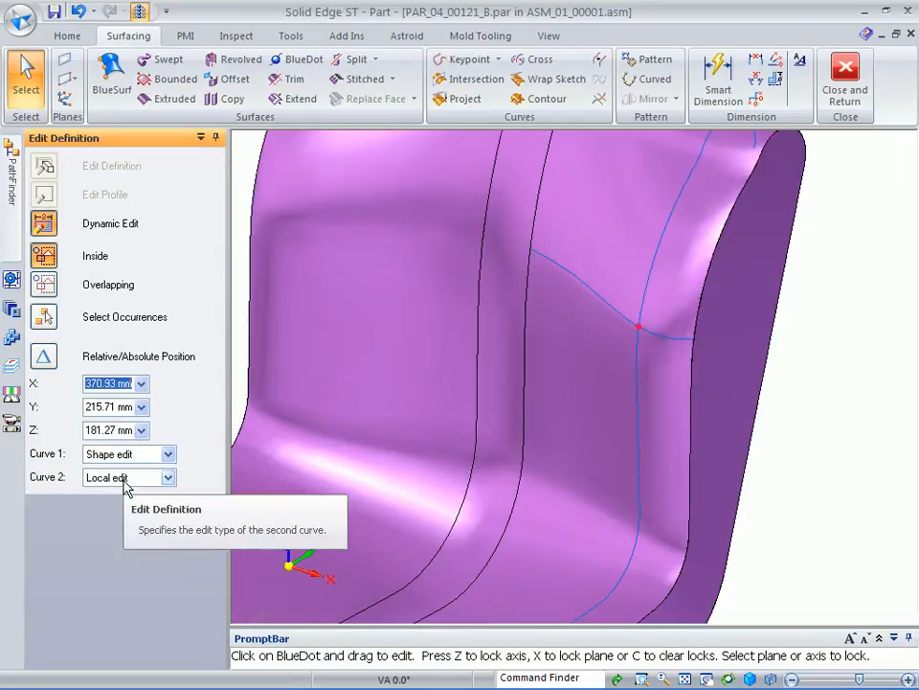
{"action": "left_click", "coordinate": [125, 479]}
{"action": "left_click", "coordinate": [120, 493]}
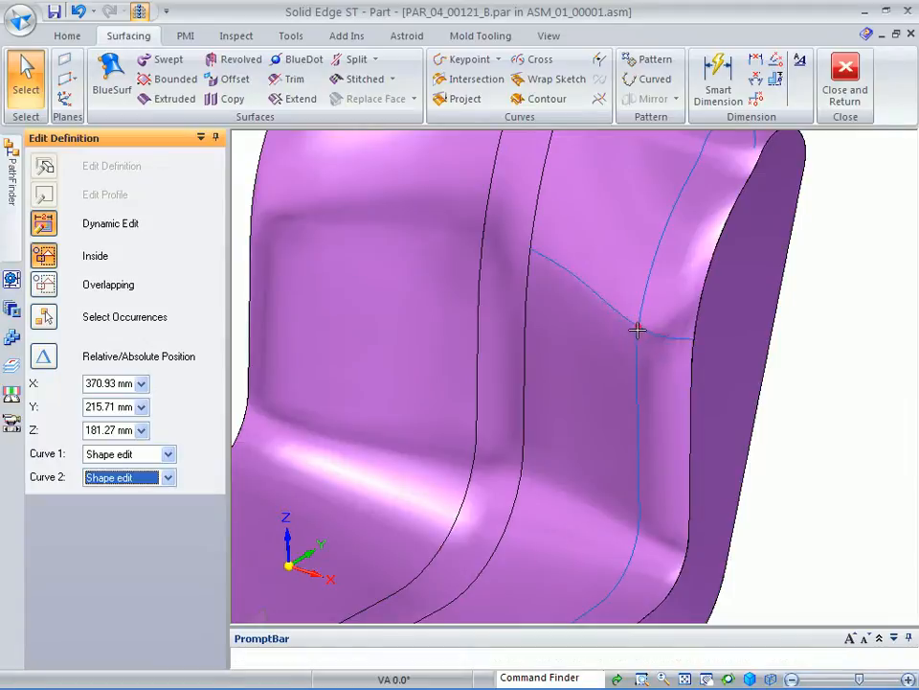
Step: Lock the backrest BlueDot's movement to the triad's XY plane and move it to about X 374.90 mm, Y 217.54 mm
{"action": "scroll", "coordinate": [663, 355], "scroll_direction": "down", "scroll_amount": 4}
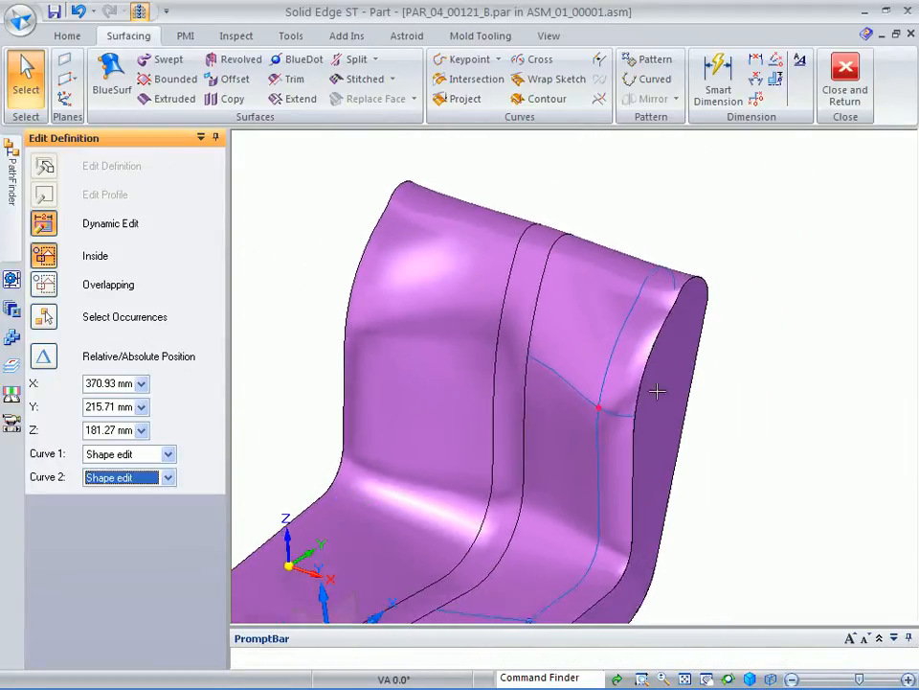
{"action": "left_click_drag", "start_coordinate": [379, 575], "coordinate": [756, 366]}
{"action": "scroll", "coordinate": [757, 366], "scroll_direction": "up", "scroll_amount": 5}
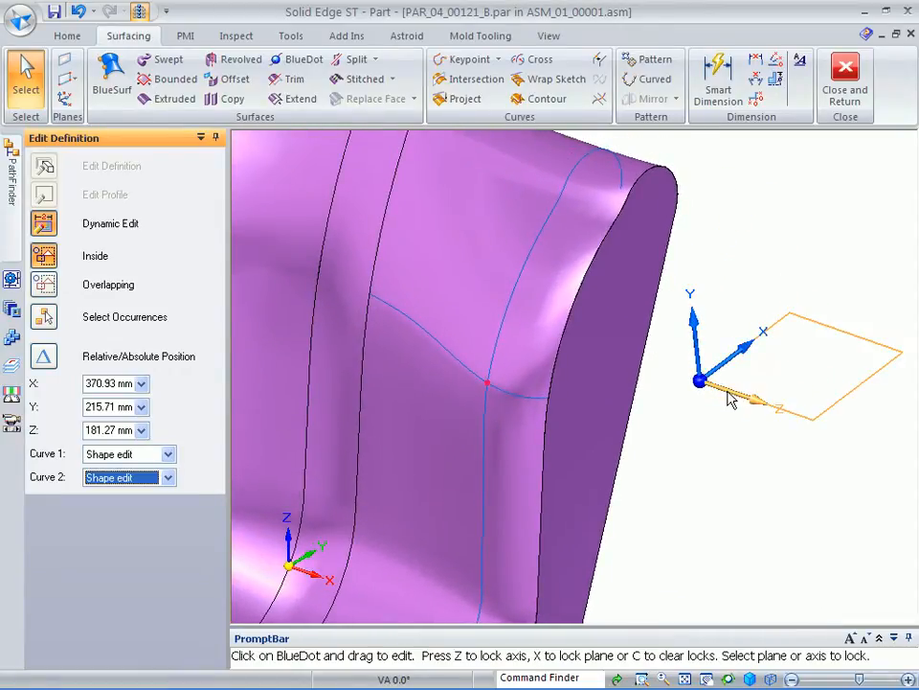
{"action": "left_click", "coordinate": [731, 321]}
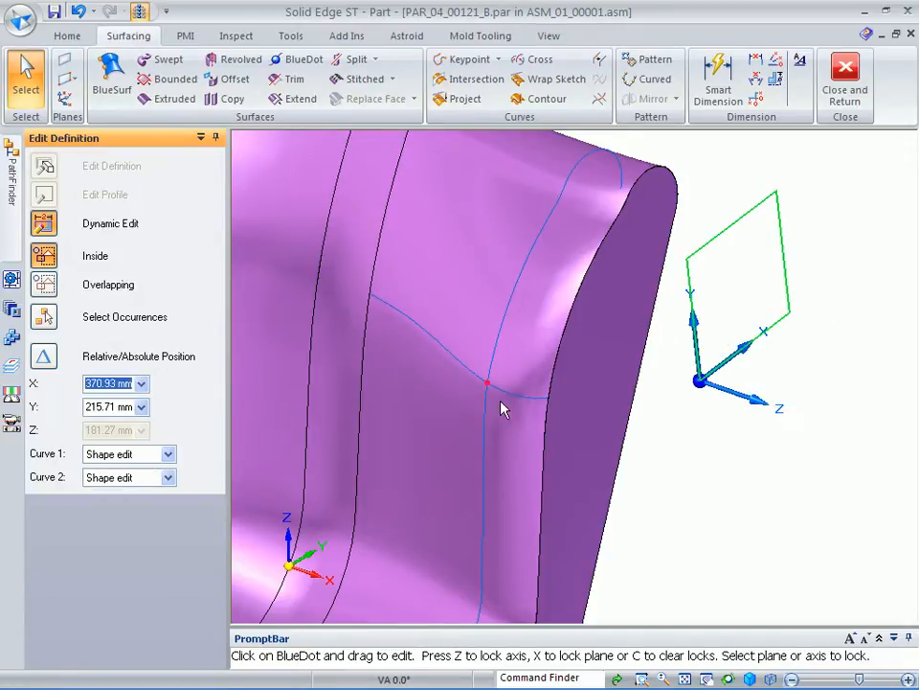
{"action": "mouse_move", "coordinate": [484, 382]}
{"action": "left_mouse_down"}
{"action": "mouse_move", "coordinate": [488, 391]}
{"action": "mouse_move", "coordinate": [497, 383]}
{"action": "left_mouse_up"}
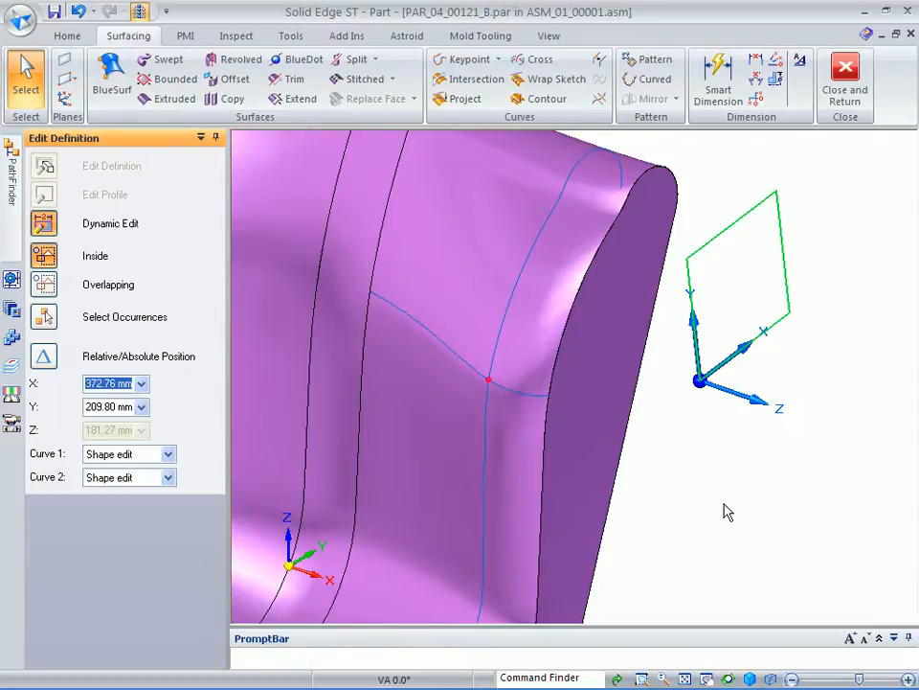
{"action": "middle_click_drag", "start_coordinate": [712, 479], "coordinate": [474, 402]}
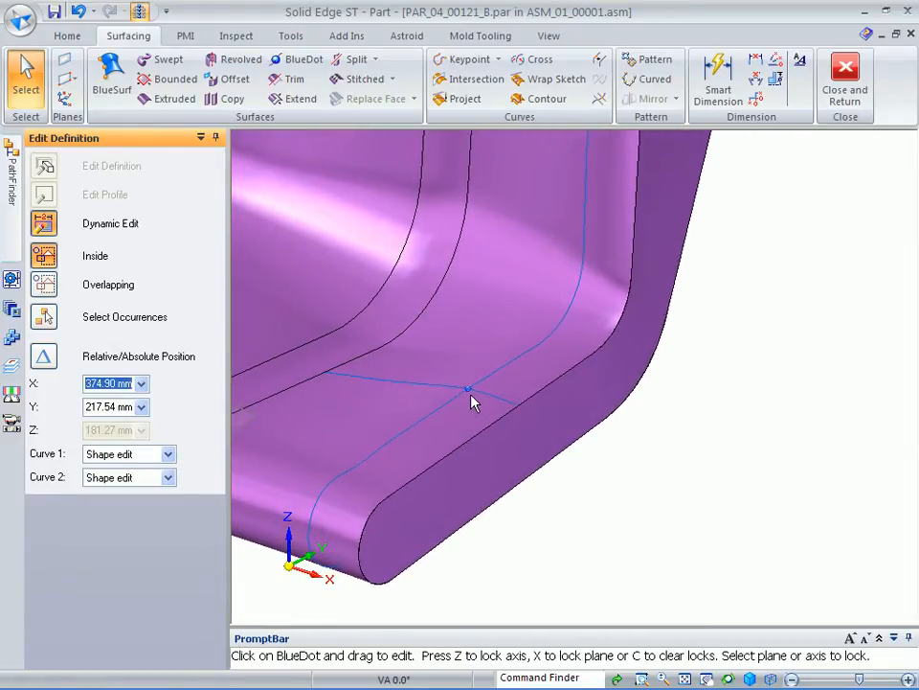
{"action": "left_click", "coordinate": [668, 452]}
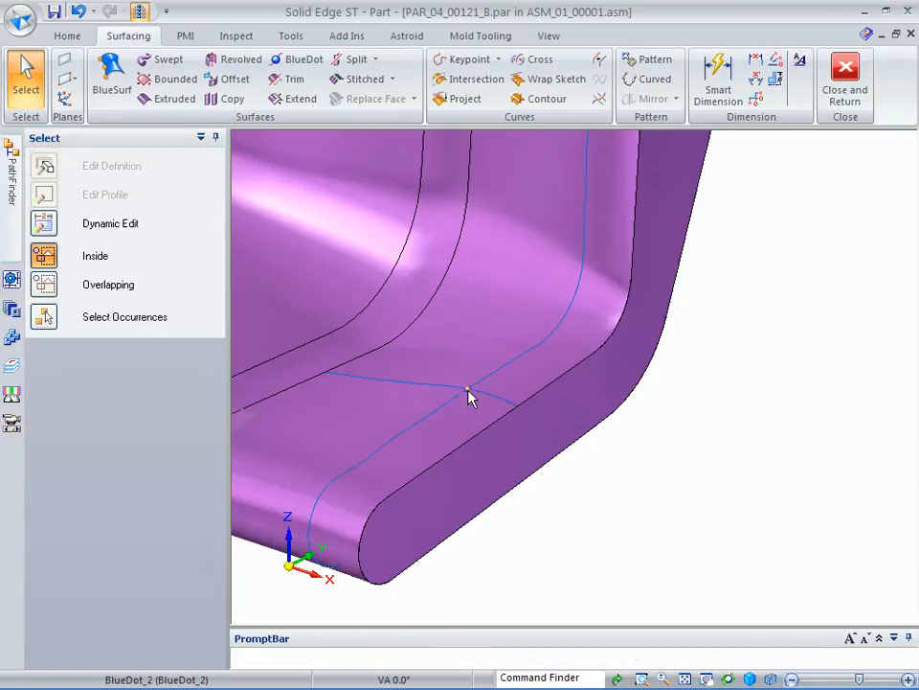
Step: Dynamically edit the seat base BlueDot, locked to the triad's XY plane, and move it to about X 187.08 mm, Y 10.18 mm
{"action": "left_click", "coordinate": [467, 389]}
{"action": "left_click", "coordinate": [43, 223]}
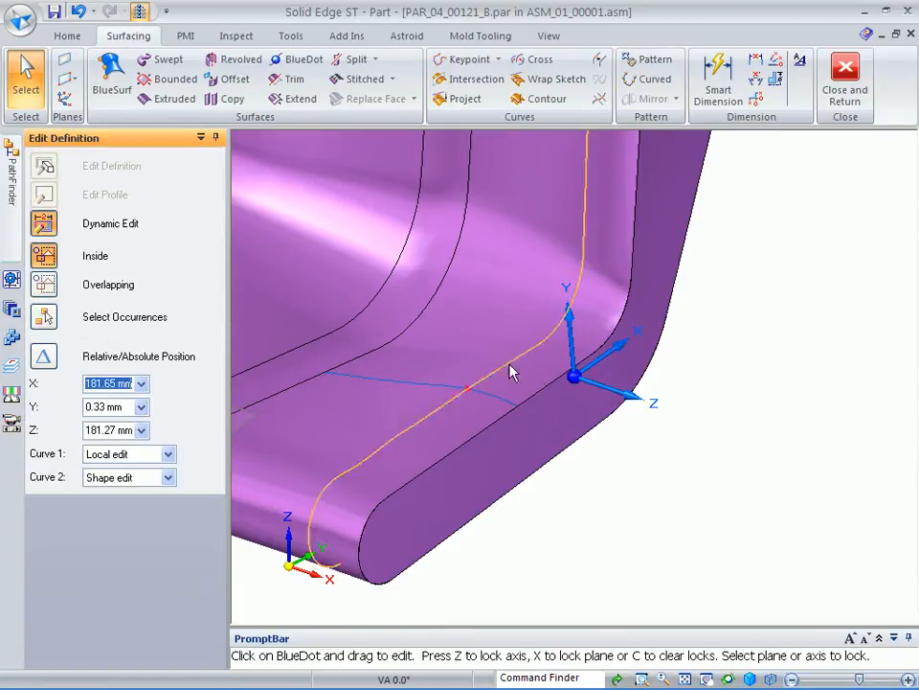
{"action": "left_click", "coordinate": [605, 314]}
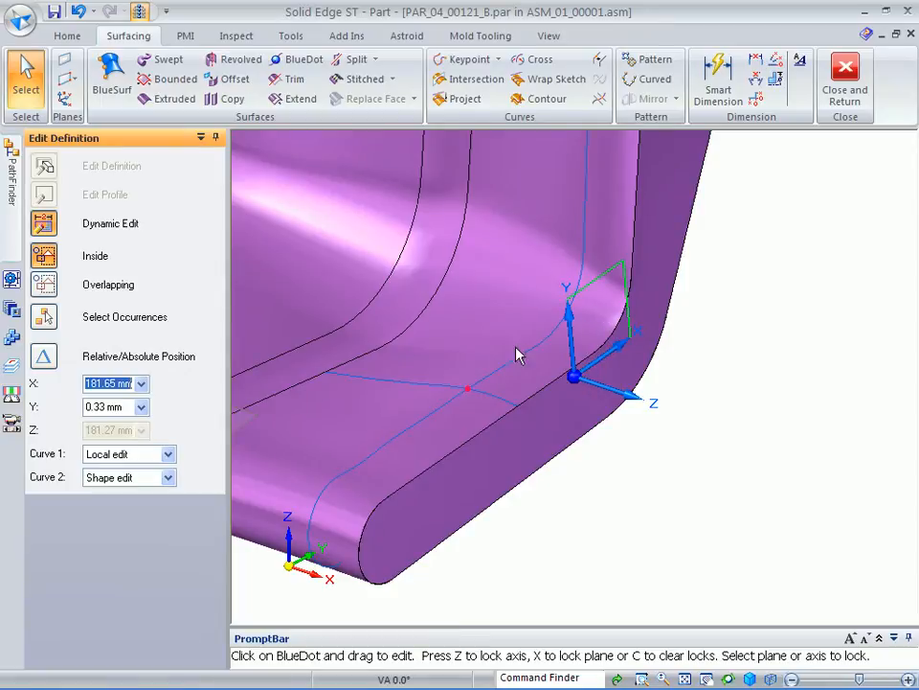
{"action": "left_click_drag", "start_coordinate": [474, 382], "coordinate": [471, 388]}
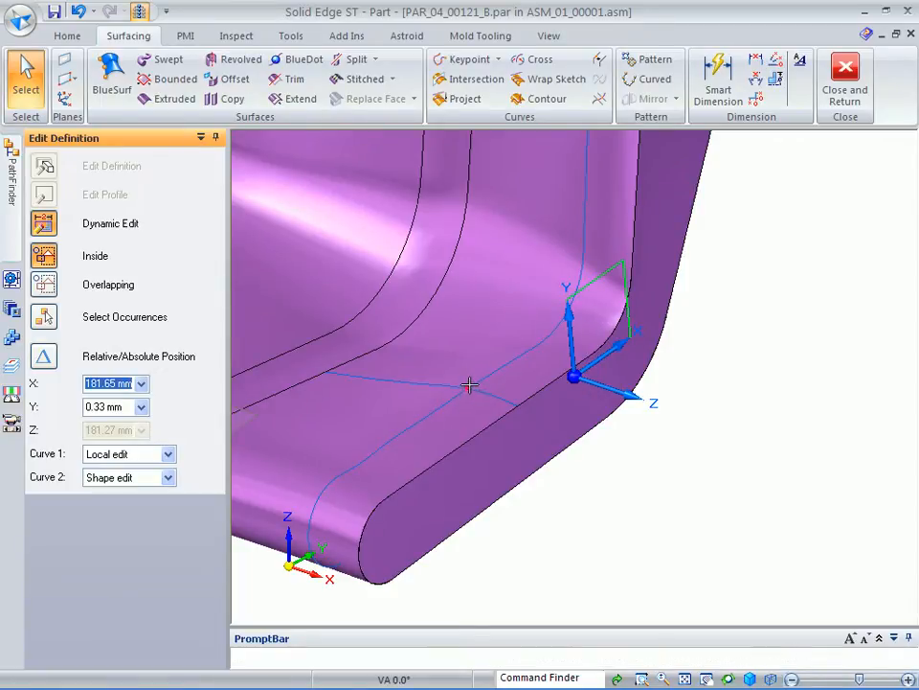
{"action": "left_click_drag", "start_coordinate": [470, 385], "coordinate": [471, 382]}
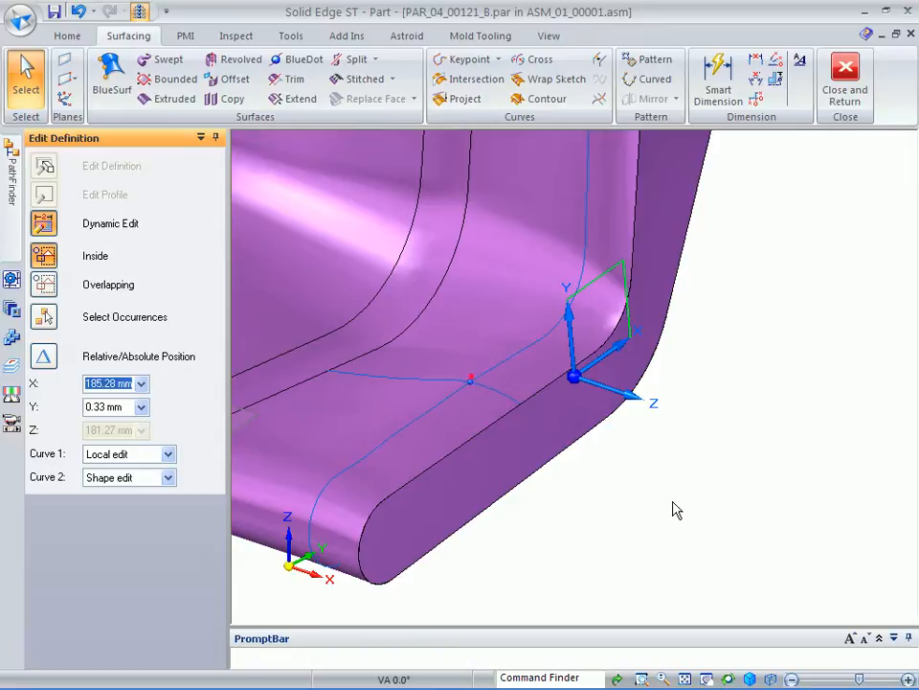
{"action": "left_click_drag", "start_coordinate": [677, 510], "coordinate": [661, 491]}
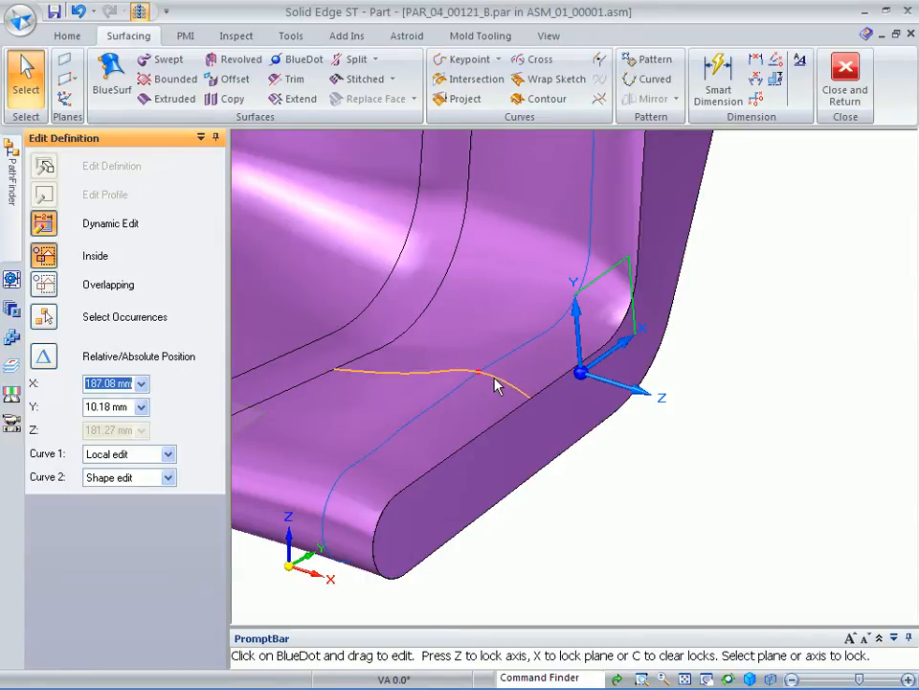
{"action": "left_click", "coordinate": [617, 479]}
{"action": "left_click", "coordinate": [621, 469]}
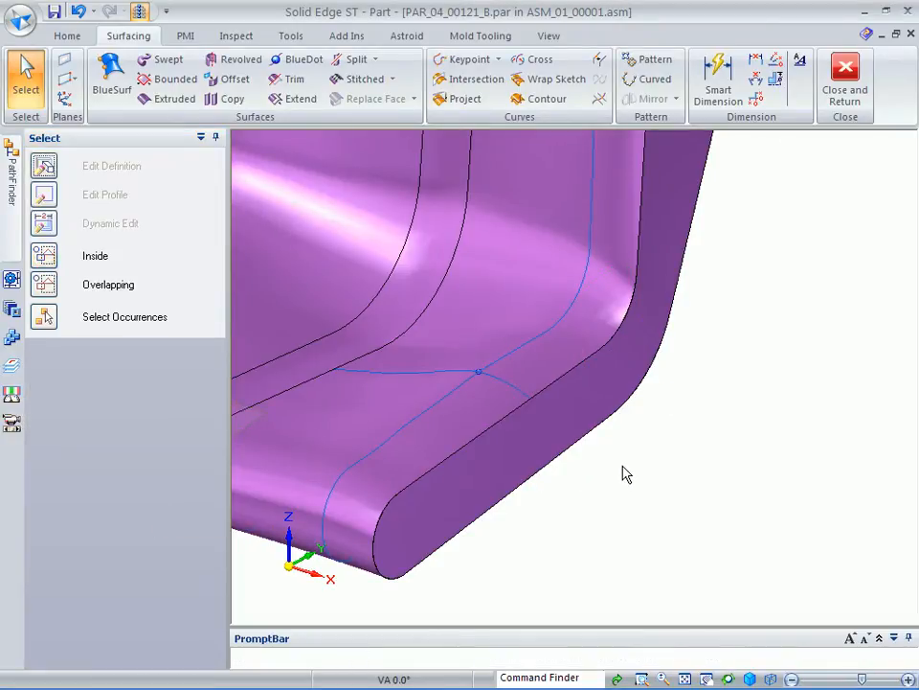
Step: Hide all sketches and all BlueDots in the seat cushion part
{"action": "scroll", "coordinate": [670, 464], "scroll_direction": "down", "scroll_amount": 2}
{"action": "key", "text": "ctrl+f"}
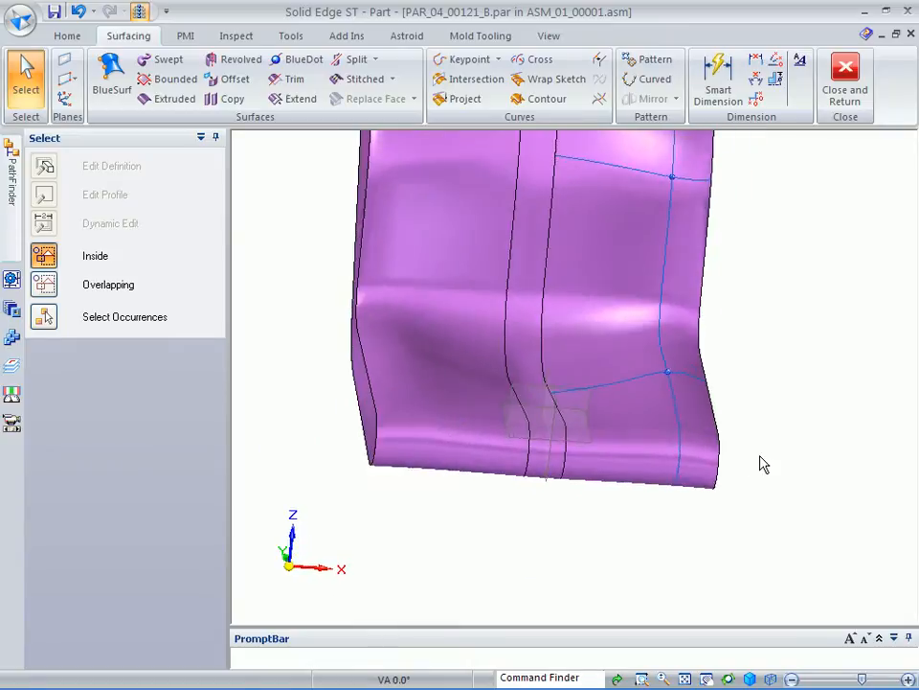
{"action": "key", "text": "ctrl+i"}
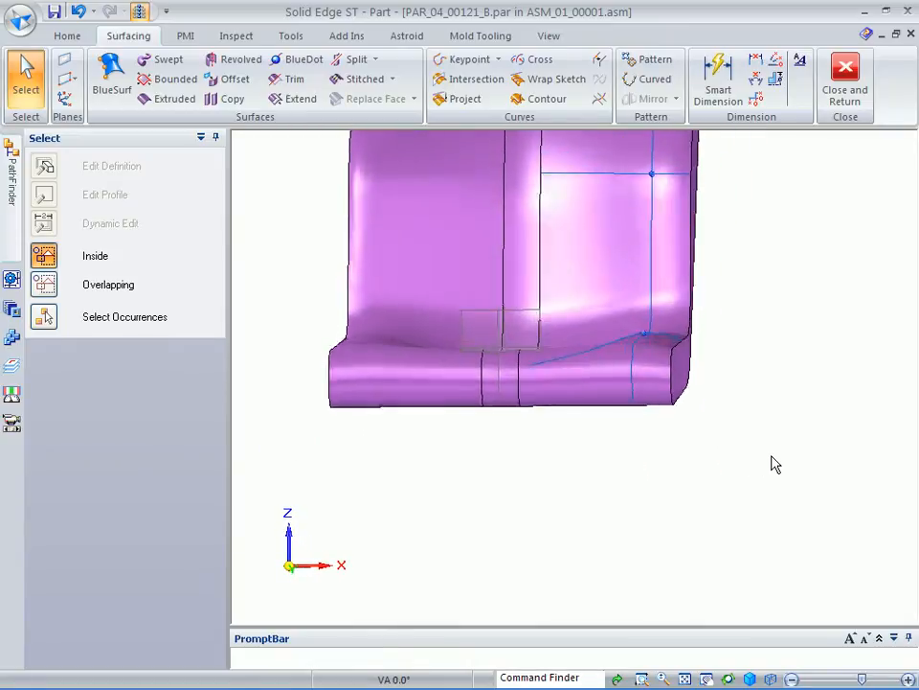
{"action": "right_click", "coordinate": [311, 266]}
{"action": "mouse_move", "coordinate": [437, 435]}
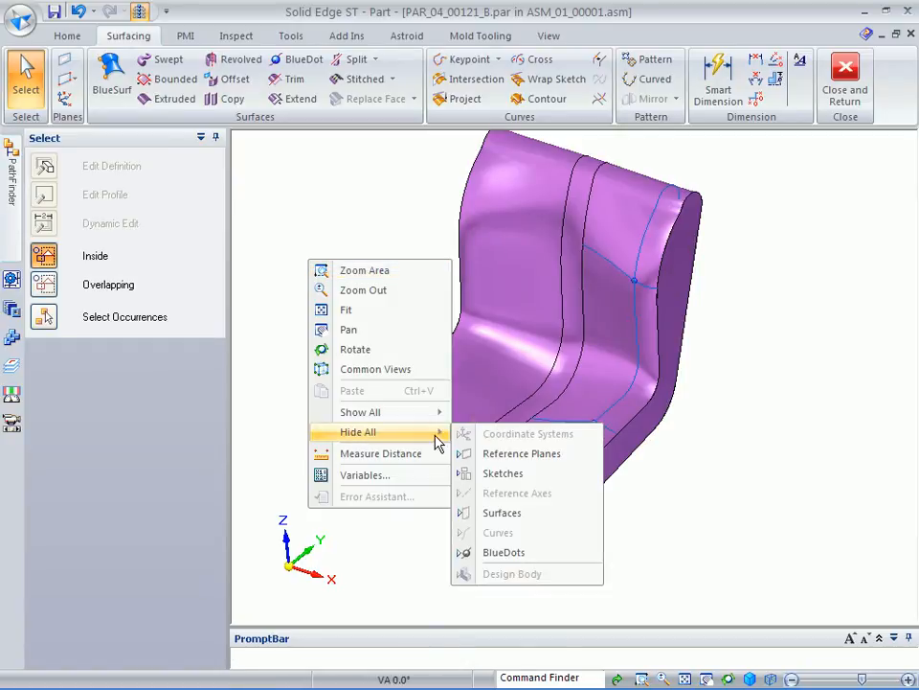
{"action": "left_click", "coordinate": [460, 470]}
{"action": "right_click", "coordinate": [270, 268]}
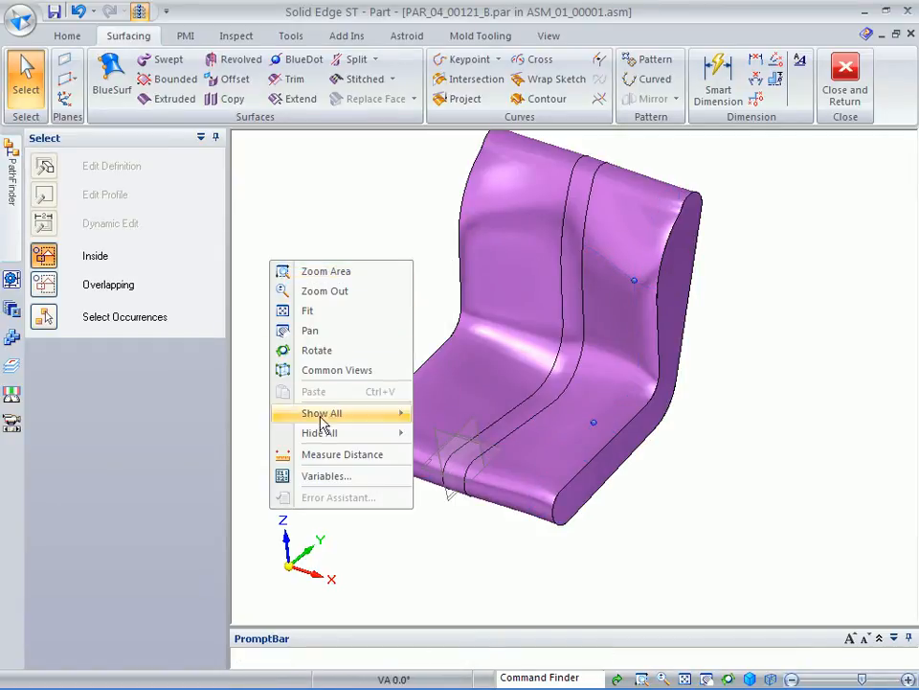
{"action": "mouse_move", "coordinate": [341, 435]}
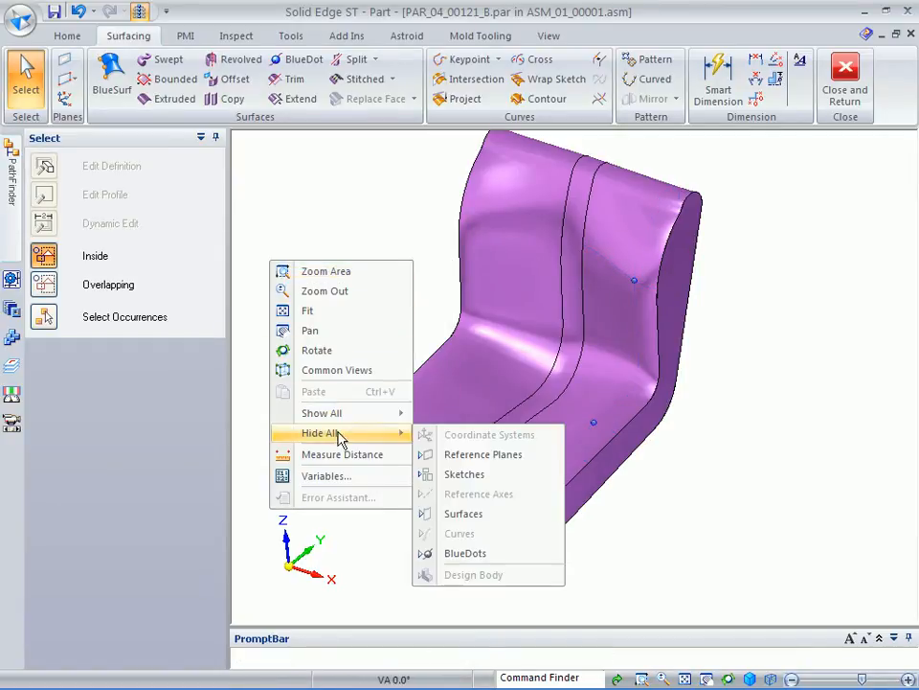
{"action": "left_click", "coordinate": [426, 555]}
Step: Stitch all of the seat cushion's surfaces together into one closed body
{"action": "middle_click_drag", "start_coordinate": [312, 378], "coordinate": [370, 131]}
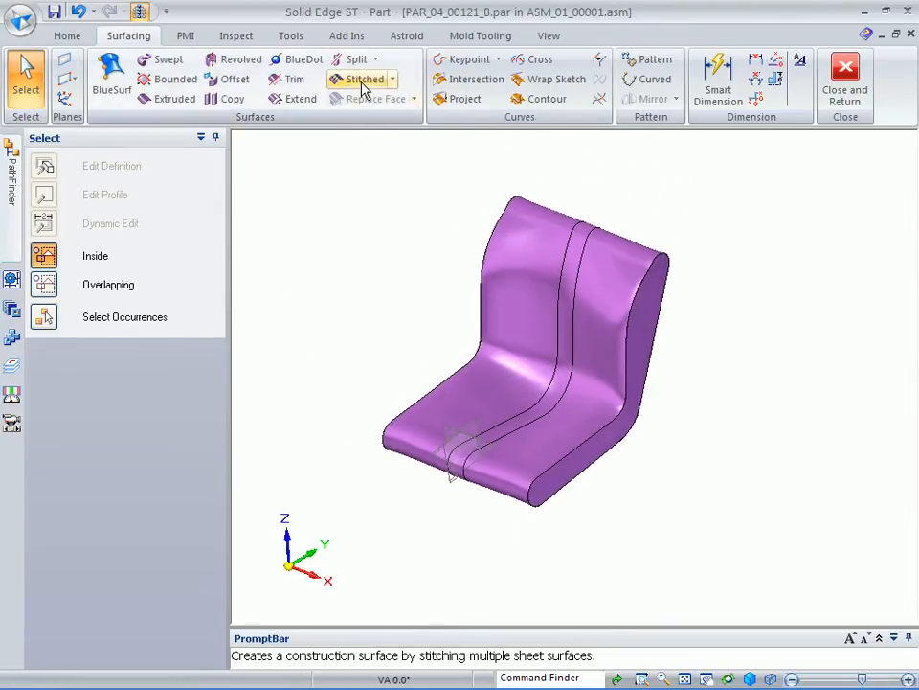
{"action": "left_click", "coordinate": [362, 82]}
{"action": "left_click", "coordinate": [569, 314]}
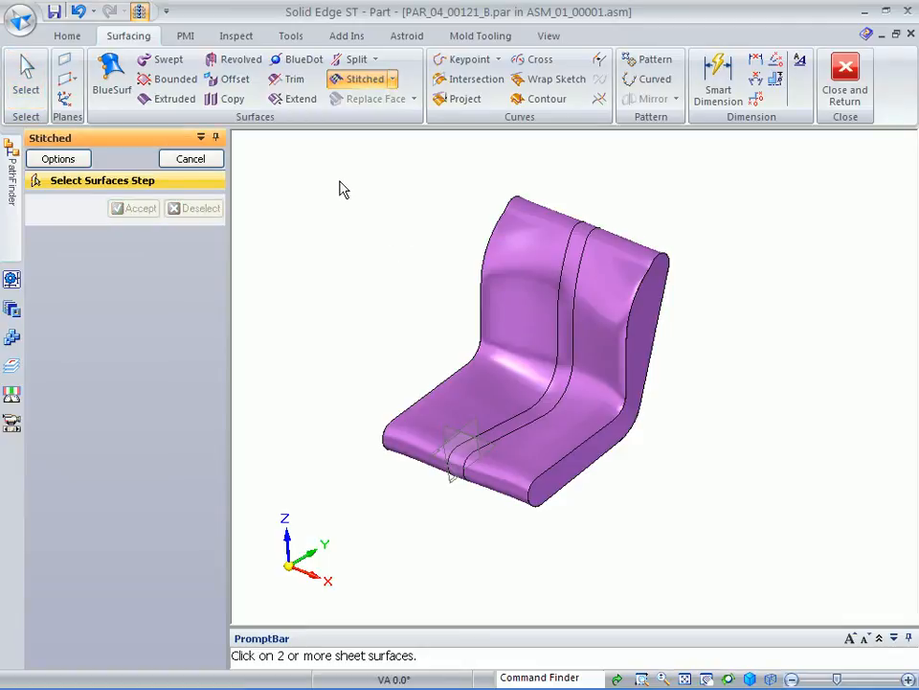
{"action": "left_click_drag", "start_coordinate": [341, 187], "coordinate": [679, 538]}
{"action": "right_click", "coordinate": [356, 325]}
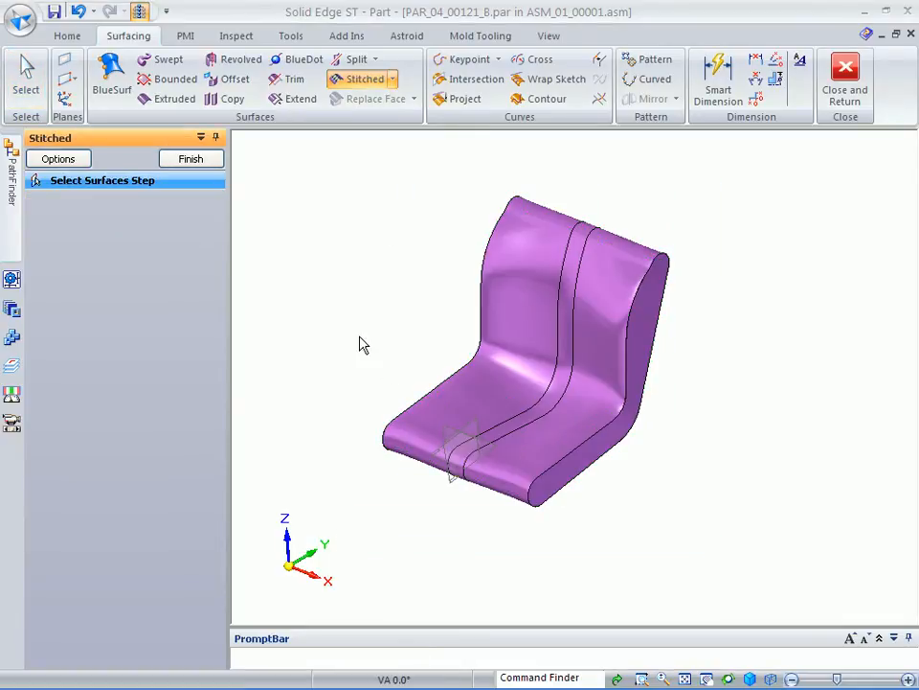
{"action": "key", "text": "Return"}
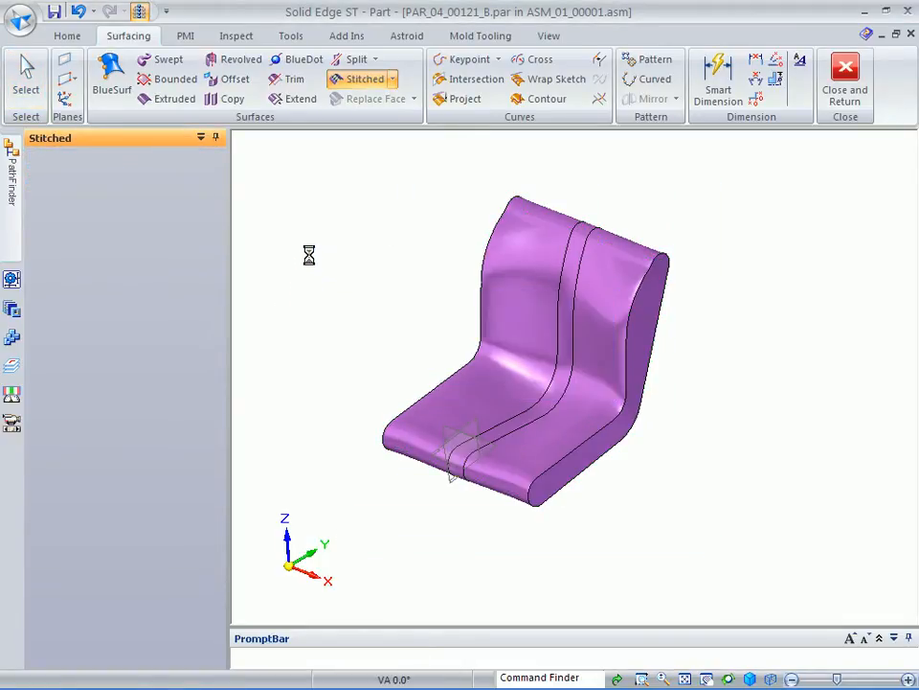
Step: Round the edges of both side faces of the cushion with an 18 mm radius, using Face selection
{"action": "middle_click_drag", "start_coordinate": [301, 257], "coordinate": [217, 135]}
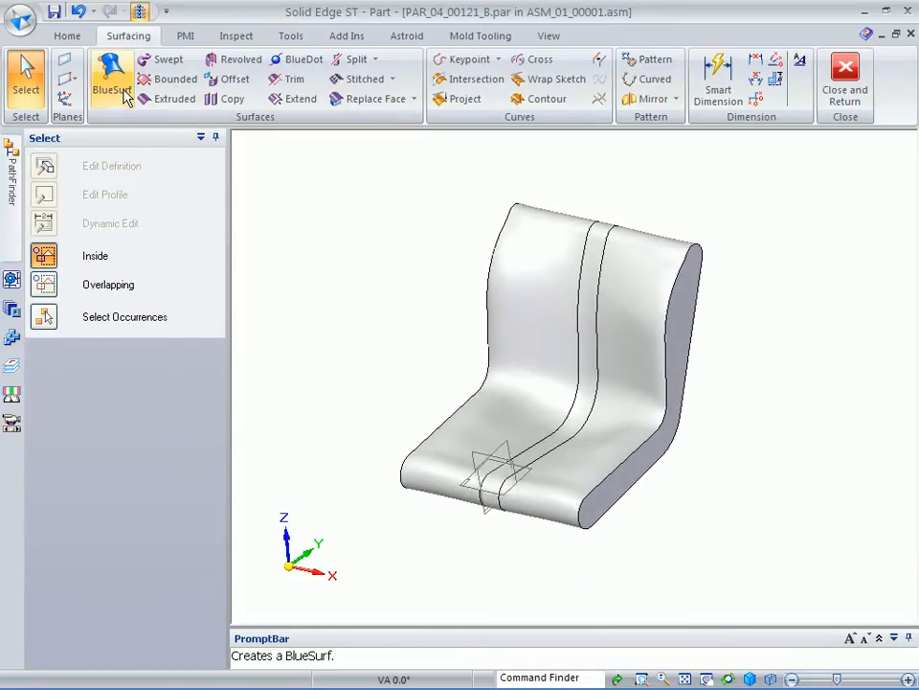
{"action": "left_click", "coordinate": [67, 35]}
{"action": "left_click", "coordinate": [513, 76]}
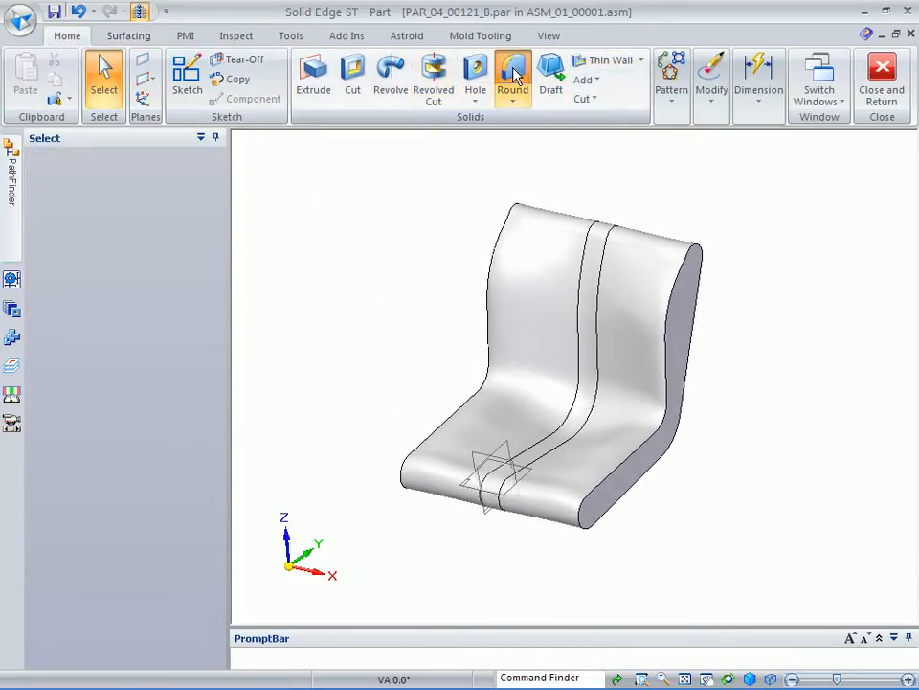
{"action": "key", "text": "Tab"}
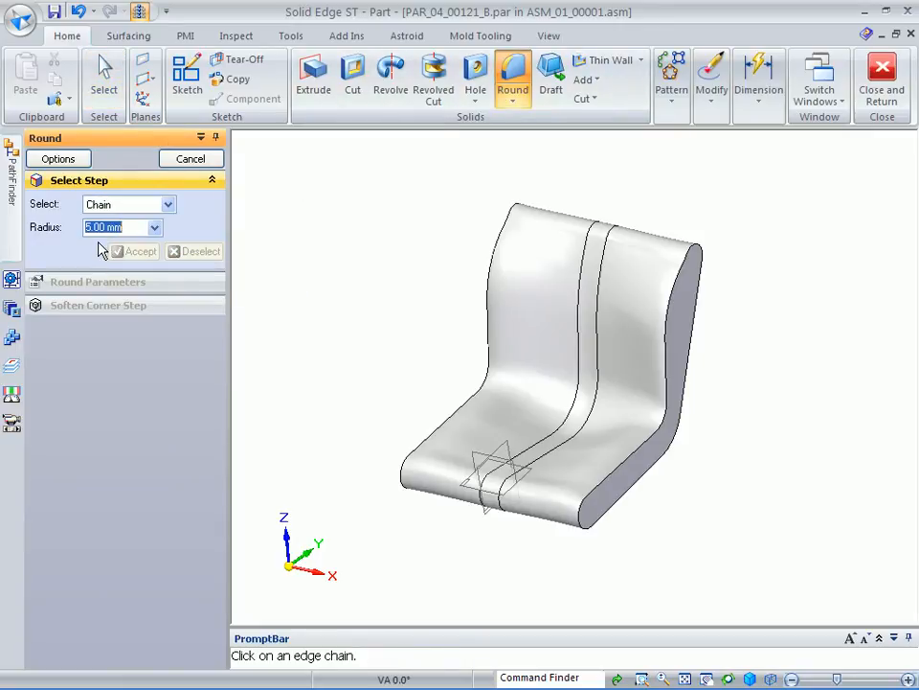
{"action": "type", "text": "18"}
{"action": "key", "text": "Return"}
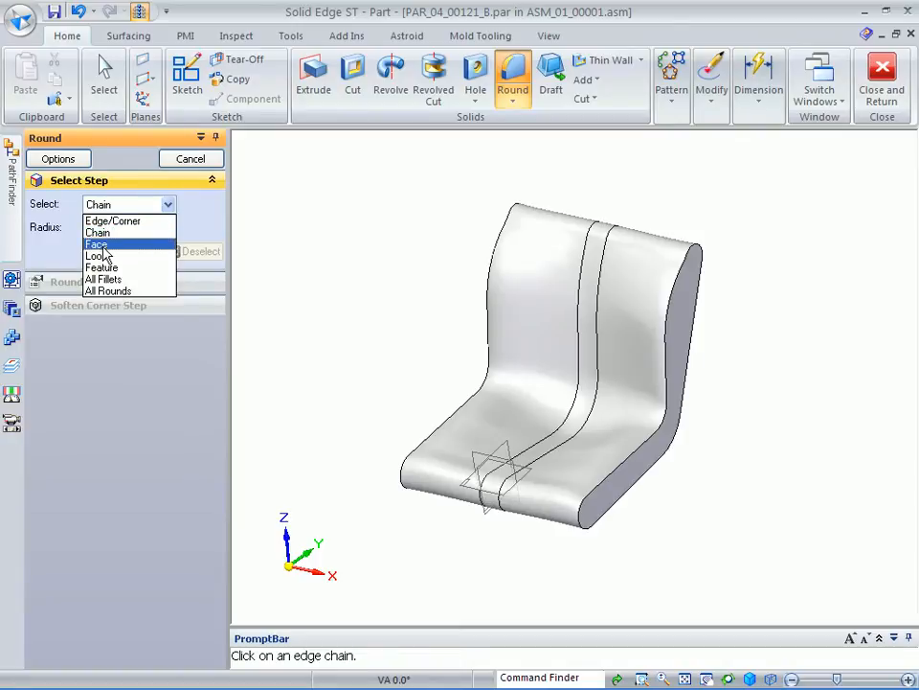
{"action": "left_click", "coordinate": [114, 246]}
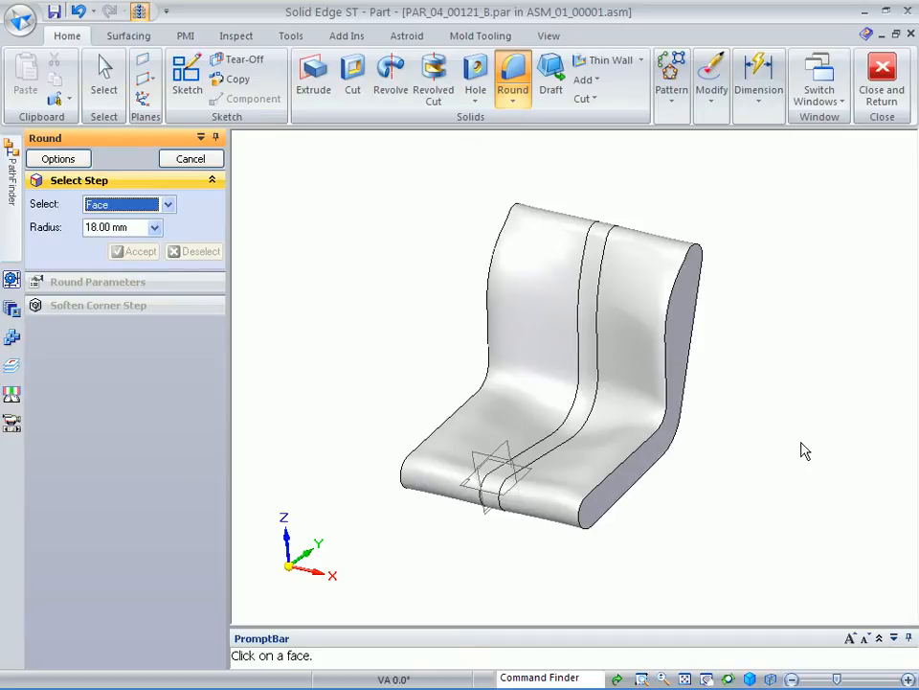
{"action": "left_click", "coordinate": [679, 345]}
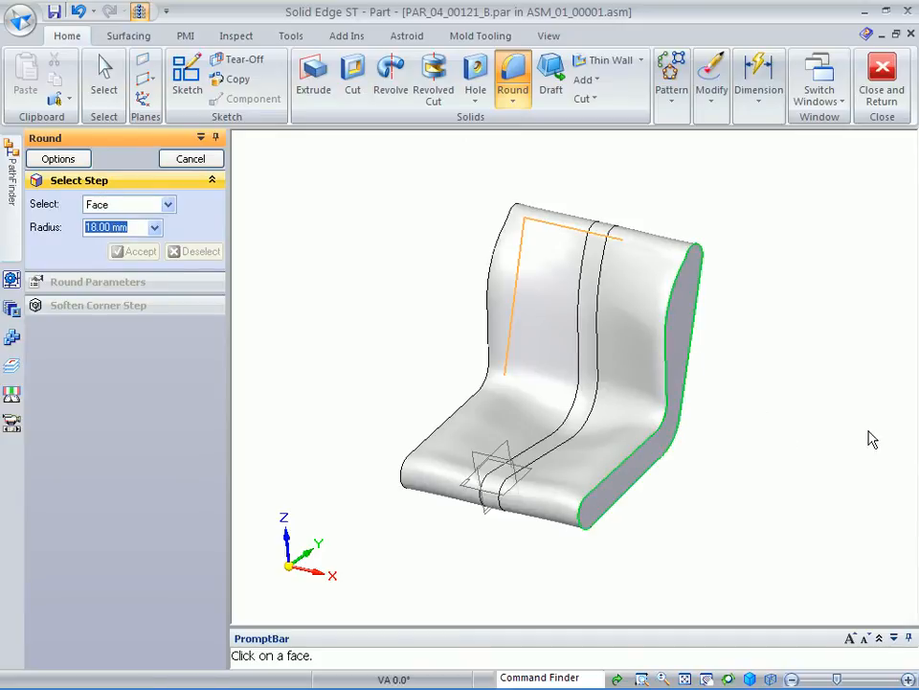
{"action": "middle_click_drag", "start_coordinate": [771, 455], "coordinate": [503, 359]}
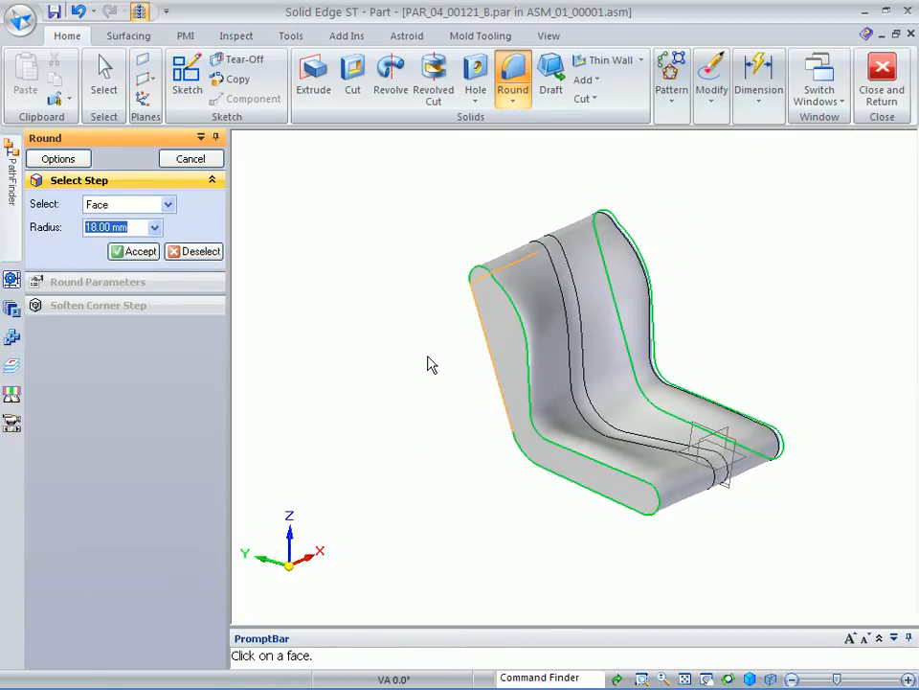
{"action": "key", "text": "Return"}
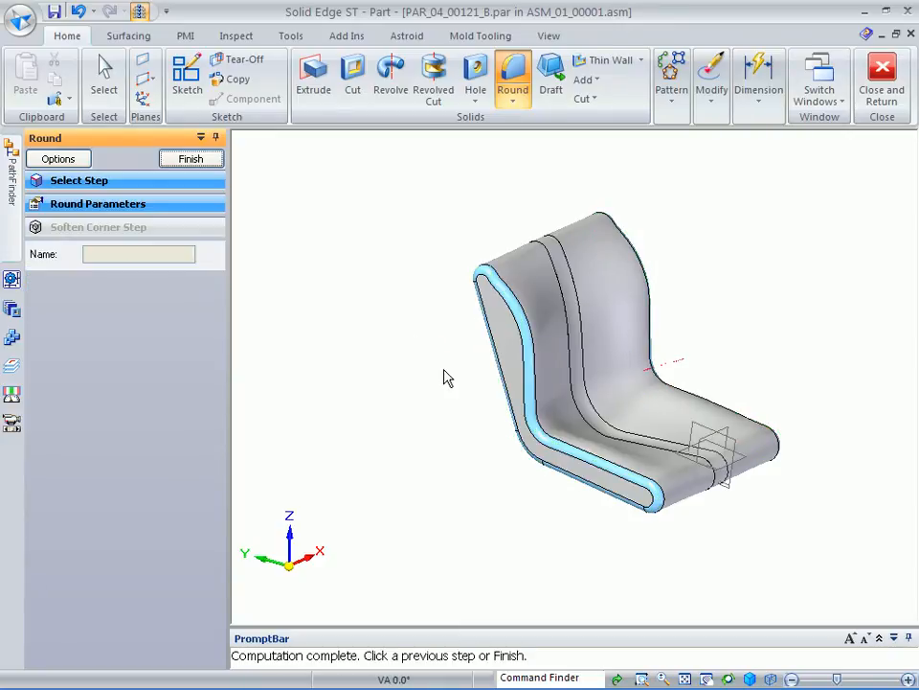
{"action": "key", "text": "Escape"}
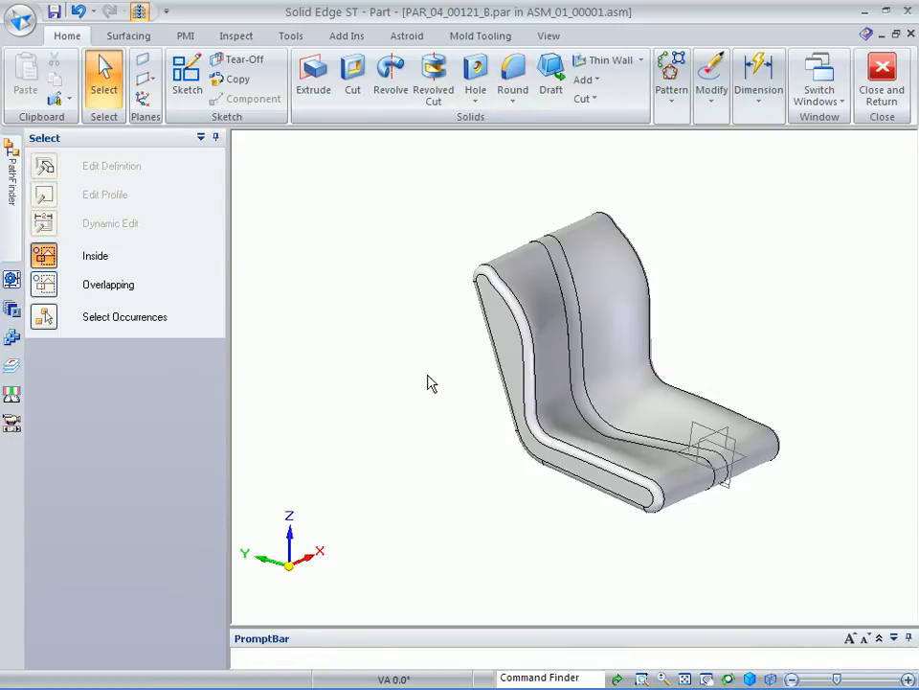
Step: Close the cushion part, return to the ASM_01_00001 assembly and apply the display configuration that shows the complete mower
{"action": "key", "text": "ctrl+i"}
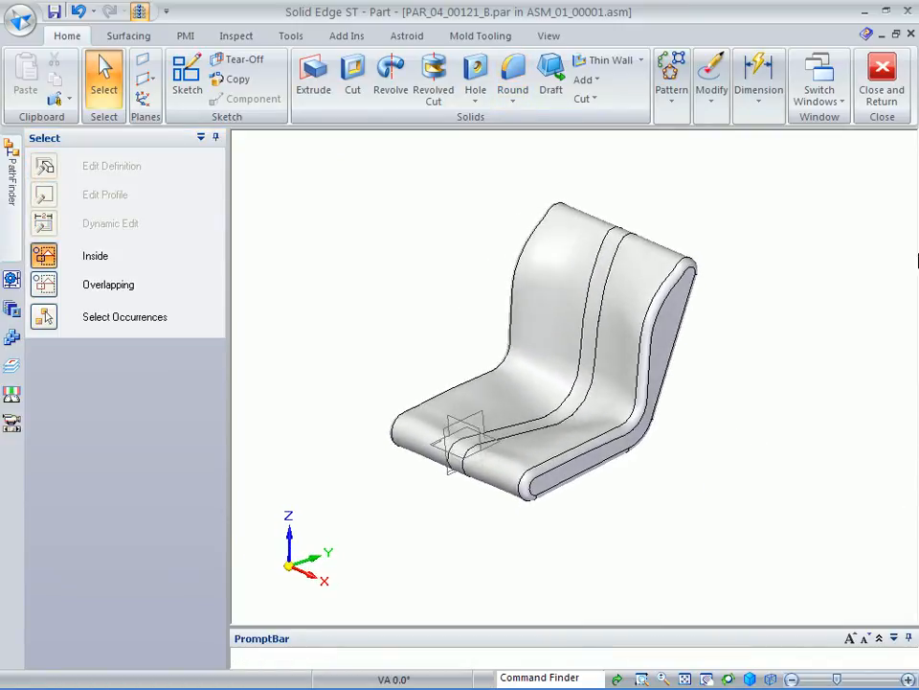
{"action": "left_click", "coordinate": [886, 113]}
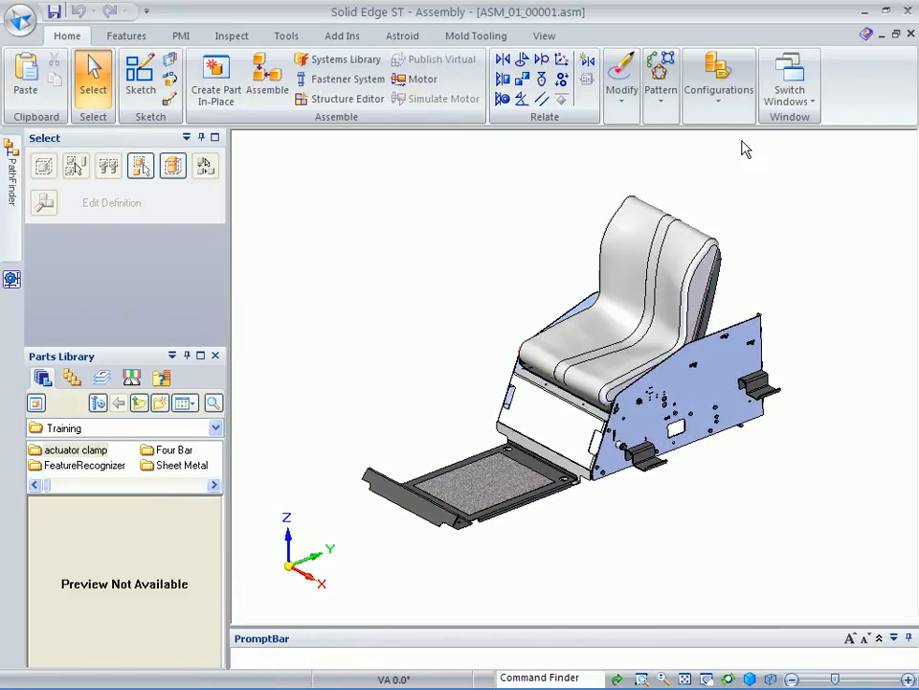
{"action": "left_click", "coordinate": [721, 105]}
{"action": "left_click", "coordinate": [795, 144]}
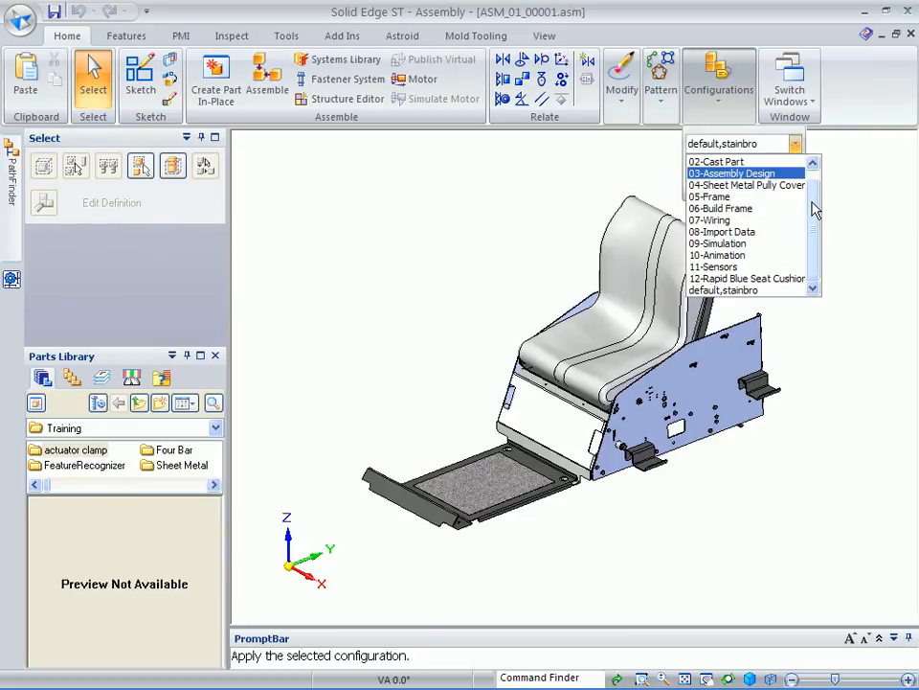
{"action": "scroll", "coordinate": [808, 176], "scroll_direction": "up", "scroll_amount": 1}
{"action": "left_click", "coordinate": [714, 162]}
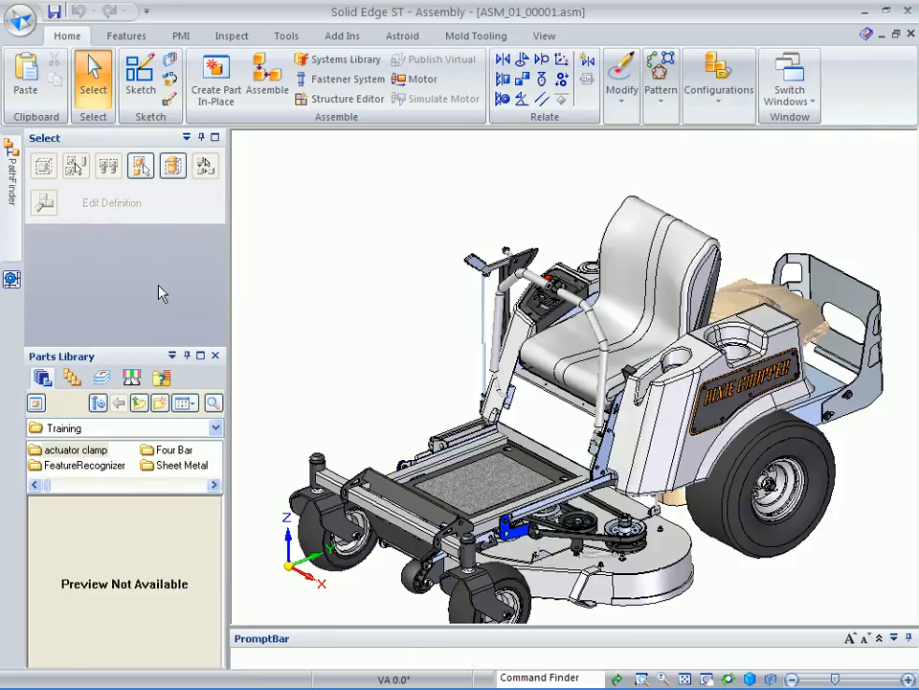